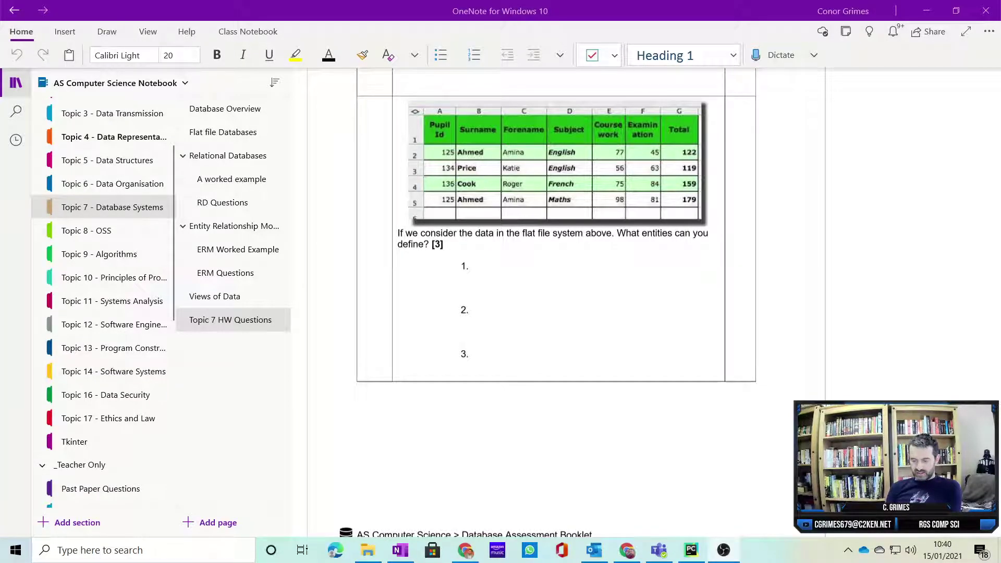
- Ring the Pupil Id, Surname and Forename headers and write Pupil as entity 1
drag(428, 110, 426, 150)
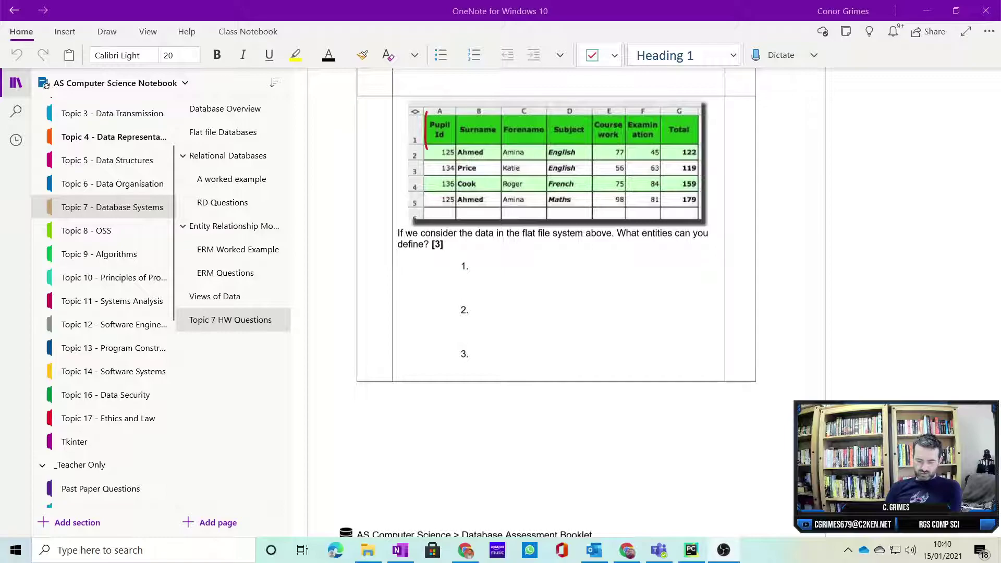
drag(429, 111, 428, 146)
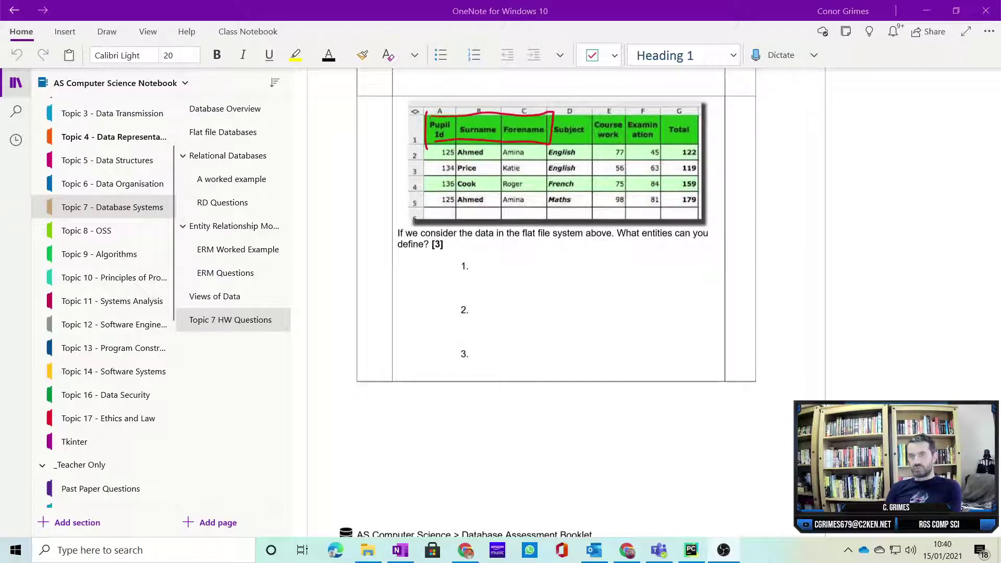
mouse_move(486, 256)
mouse_down()
mouse_move(487, 275)
mouse_move(487, 261)
mouse_up()
mouse_move(497, 261)
mouse_down()
mouse_move(509, 272)
mouse_move(522, 261)
mouse_move(527, 271)
mouse_up()
drag(530, 259, 541, 274)
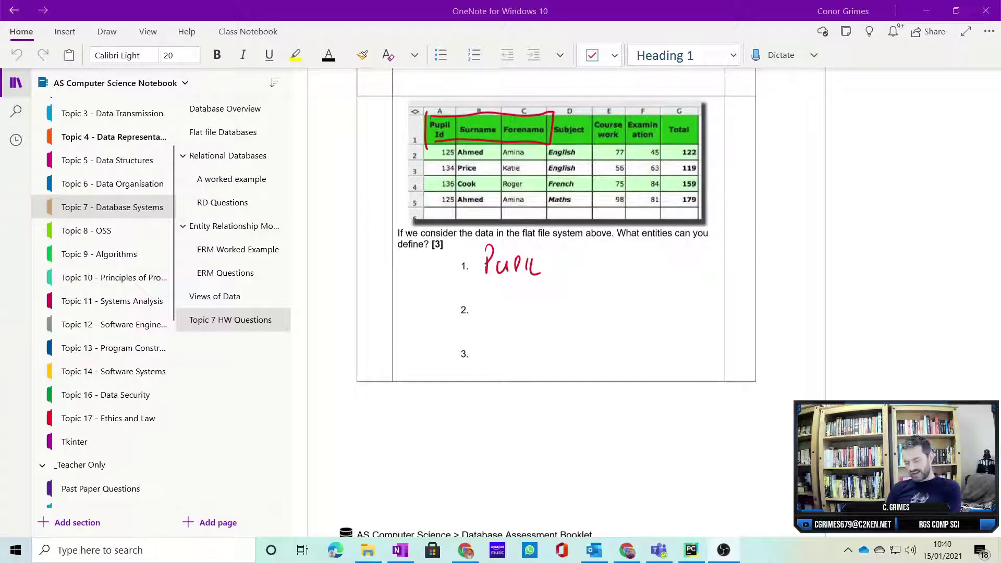
- Mark the Subject and score headers and write SCORES beside item 2
drag(572, 116, 647, 124)
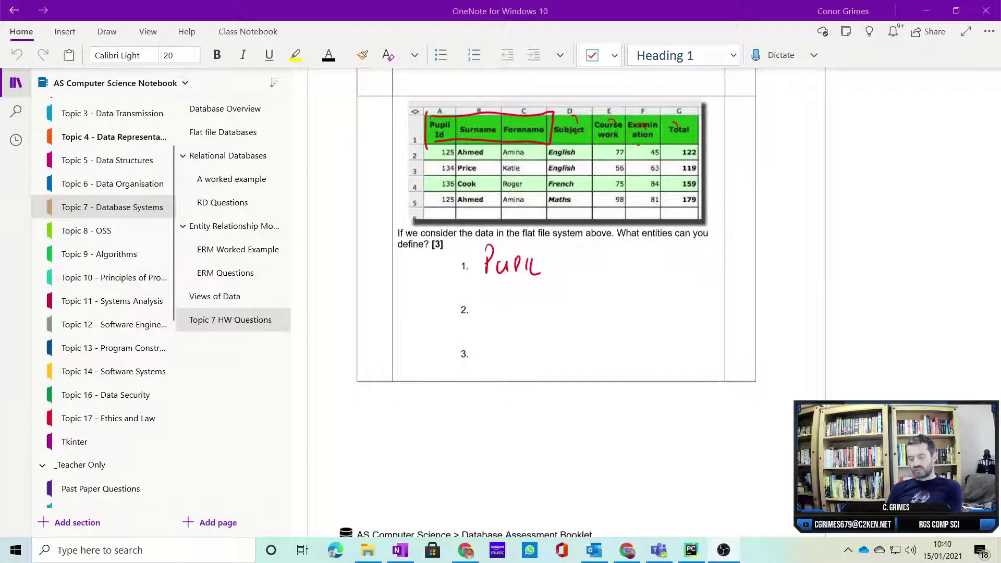
mouse_move(598, 112)
mouse_down()
mouse_move(594, 143)
mouse_move(610, 138)
mouse_up()
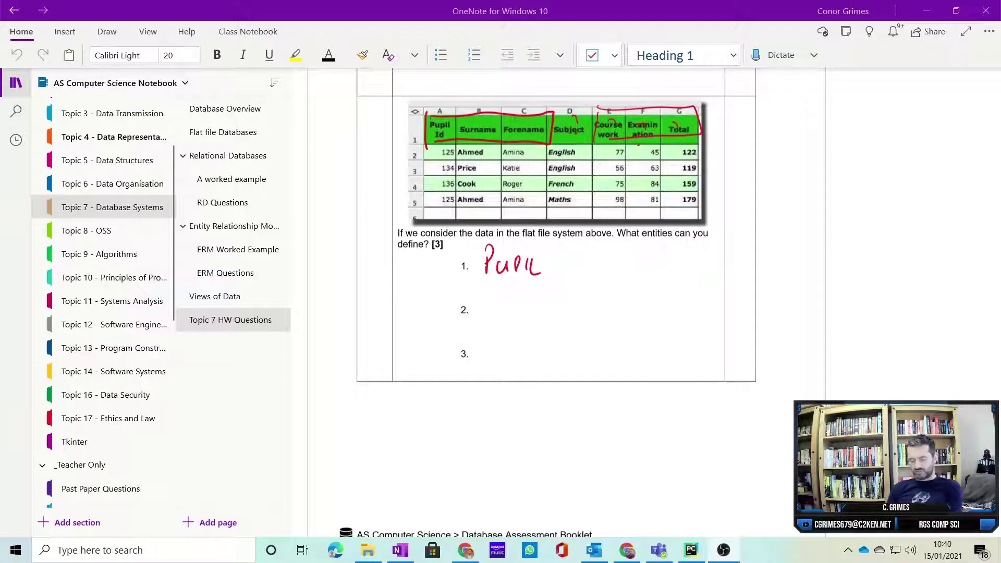
mouse_move(495, 290)
mouse_down()
mouse_move(482, 310)
mouse_move(512, 308)
mouse_move(522, 293)
mouse_move(541, 308)
mouse_up()
drag(547, 292, 564, 303)
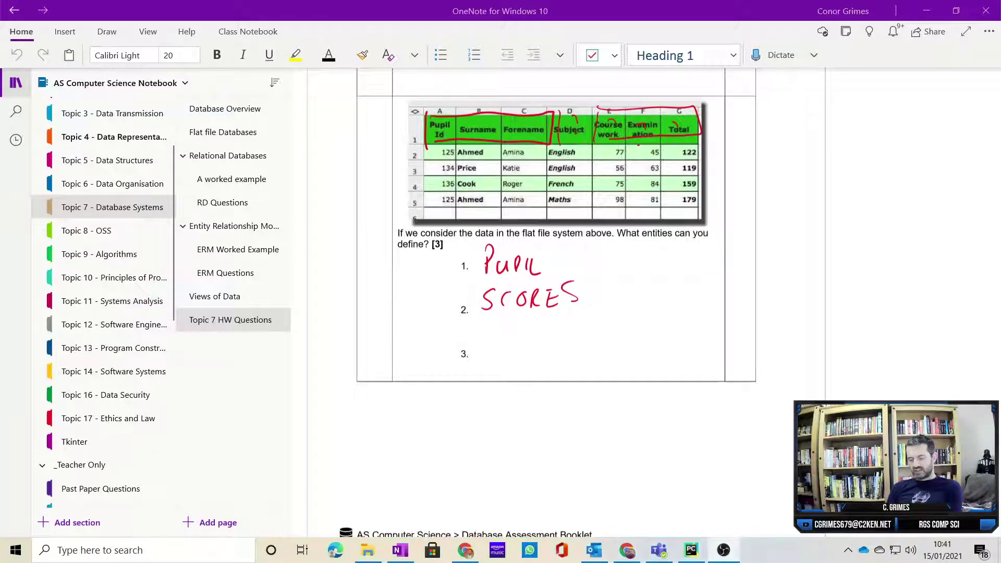
drag(593, 110, 594, 142)
- Handwrite SUBJECT as the third entity beside item 3
mouse_move(497, 339)
mouse_down()
mouse_move(480, 358)
mouse_move(517, 340)
mouse_move(525, 355)
mouse_up()
mouse_move(526, 338)
mouse_down()
mouse_move(527, 356)
mouse_move(552, 335)
mouse_up()
mouse_move(547, 338)
mouse_down()
mouse_move(542, 359)
mouse_move(571, 350)
mouse_up()
mouse_move(584, 334)
mouse_down()
mouse_move(594, 333)
mouse_move(591, 349)
mouse_up()
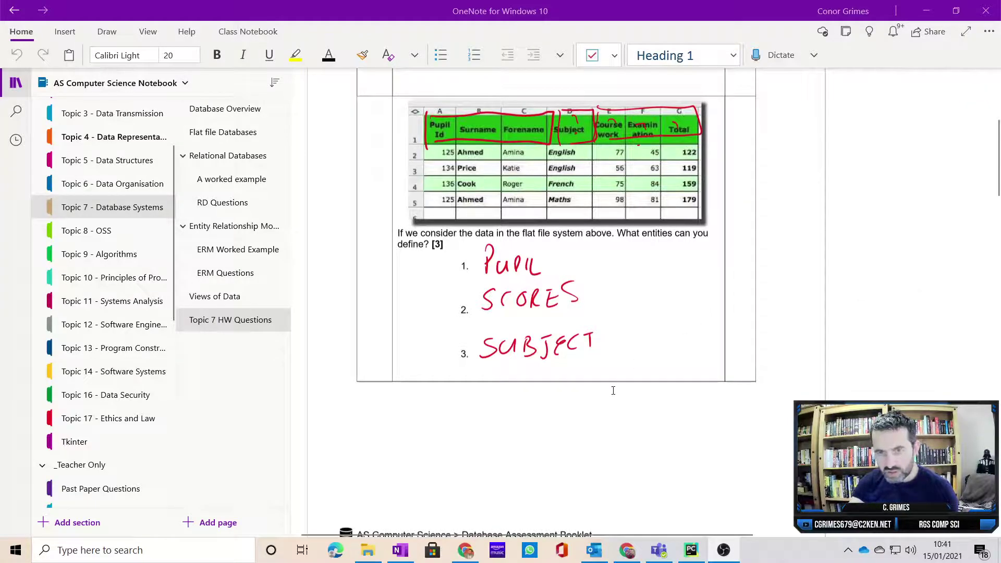
- In the Q4 library question, underline loans and books and circle library
scroll(610, 388, down, 3)
scroll(610, 389, down, 6)
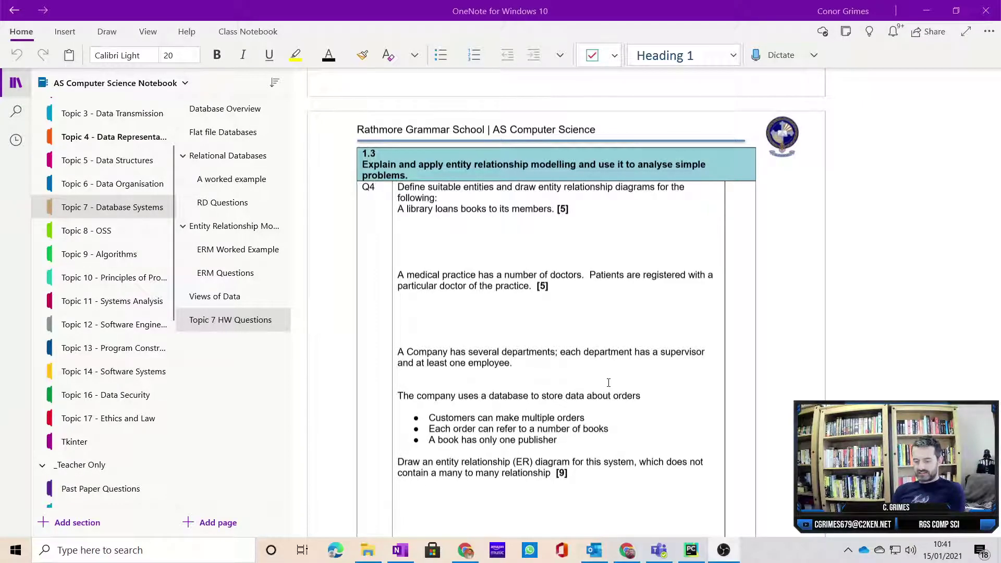
drag(437, 216, 554, 218)
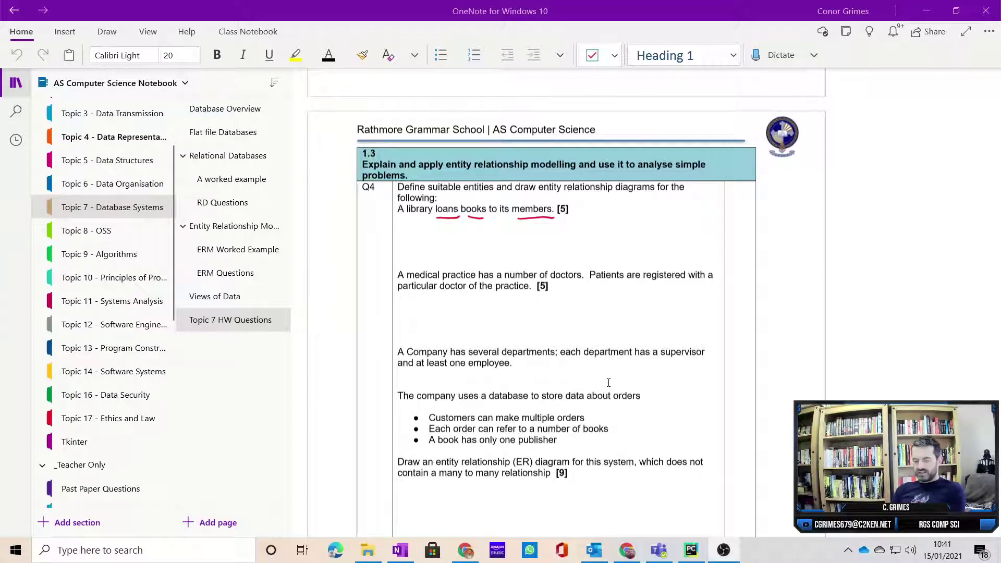
drag(442, 202, 438, 205)
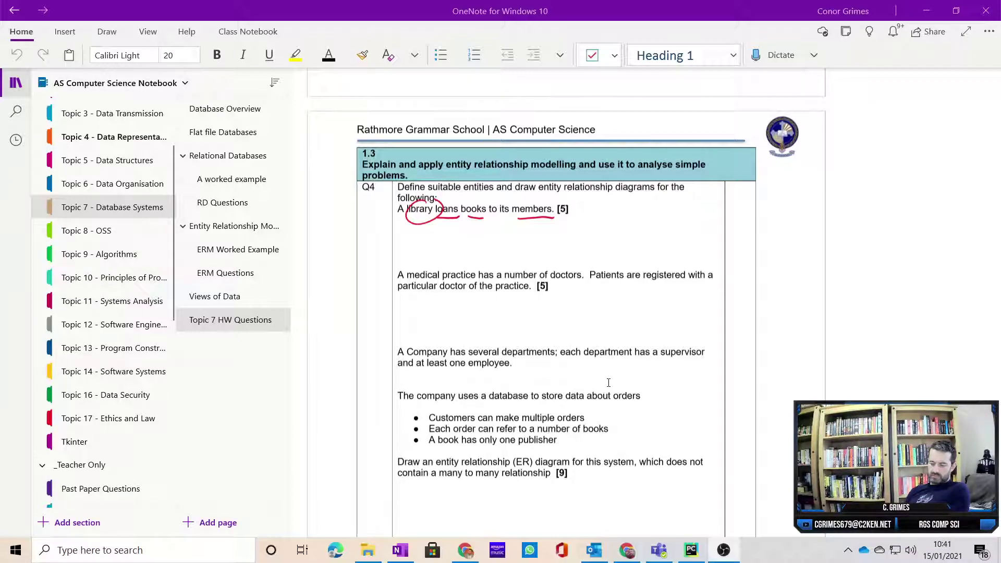
- Draw a boxed MEMBERS entity linked to LOANS with a crow's foot
drag(440, 256, 499, 255)
mouse_move(509, 241)
mouse_down()
mouse_move(503, 253)
mouse_move(525, 253)
mouse_up()
drag(432, 232, 432, 267)
drag(439, 230, 443, 259)
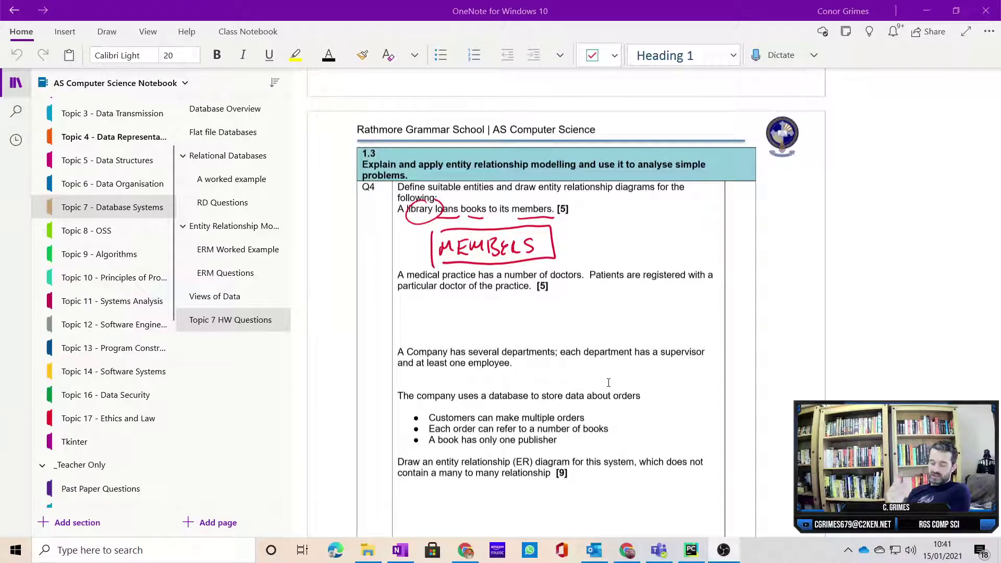
drag(556, 242, 590, 242)
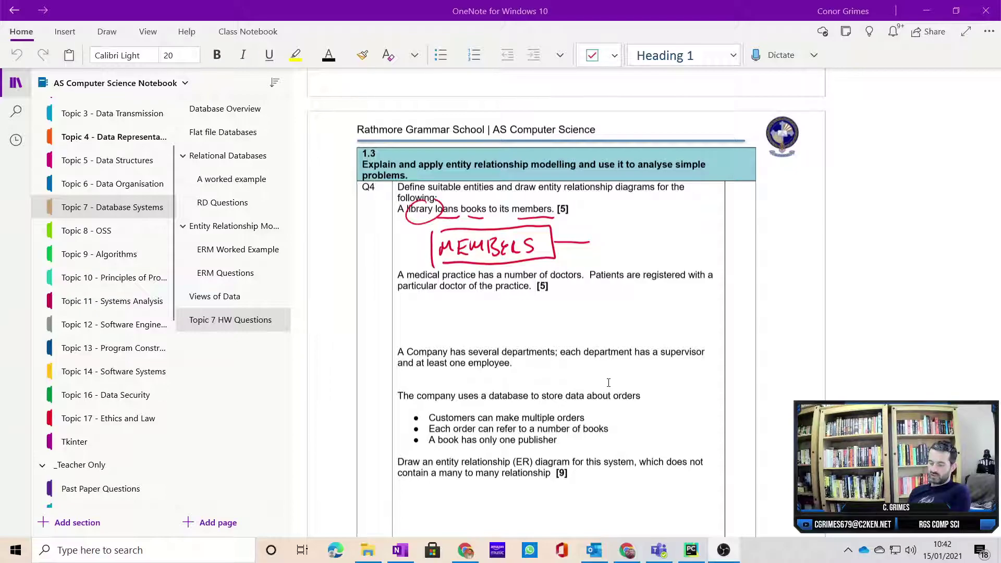
mouse_move(594, 226)
mouse_down()
mouse_move(584, 264)
mouse_move(626, 238)
mouse_move(644, 248)
mouse_move(658, 238)
mouse_up()
drag(664, 234, 656, 250)
mouse_move(572, 240)
mouse_down()
mouse_move(600, 229)
mouse_move(599, 261)
mouse_up()
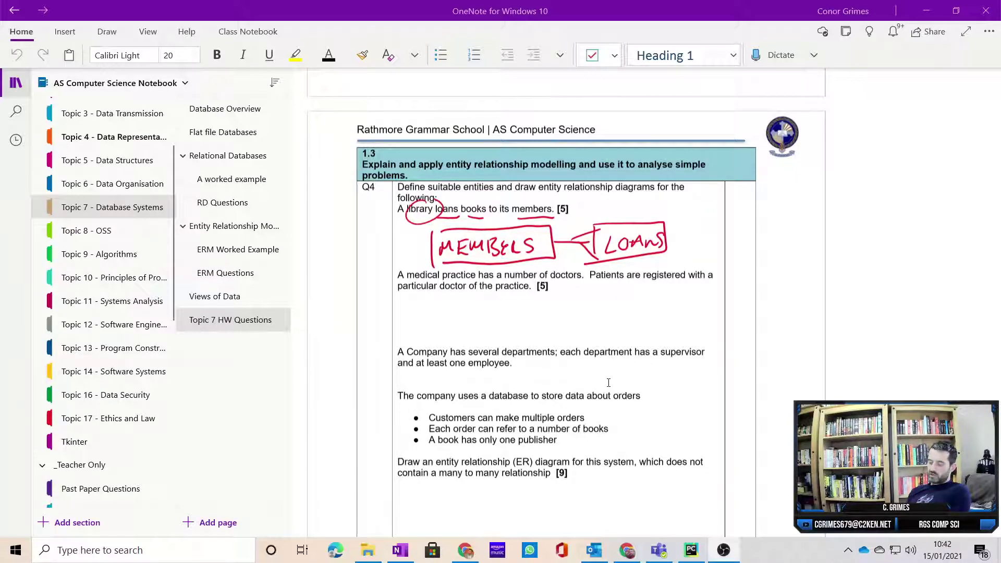
- Write 'member #' beside the page with a connecting line
mouse_move(851, 251)
mouse_down()
mouse_move(917, 235)
mouse_move(939, 246)
mouse_up()
drag(932, 236, 944, 233)
drag(927, 245, 943, 241)
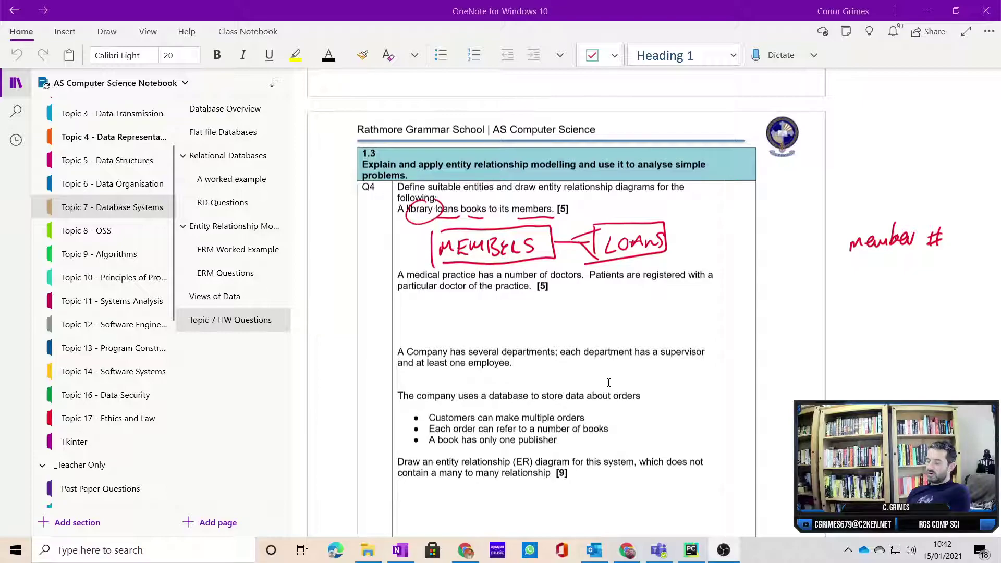
drag(960, 242, 1000, 240)
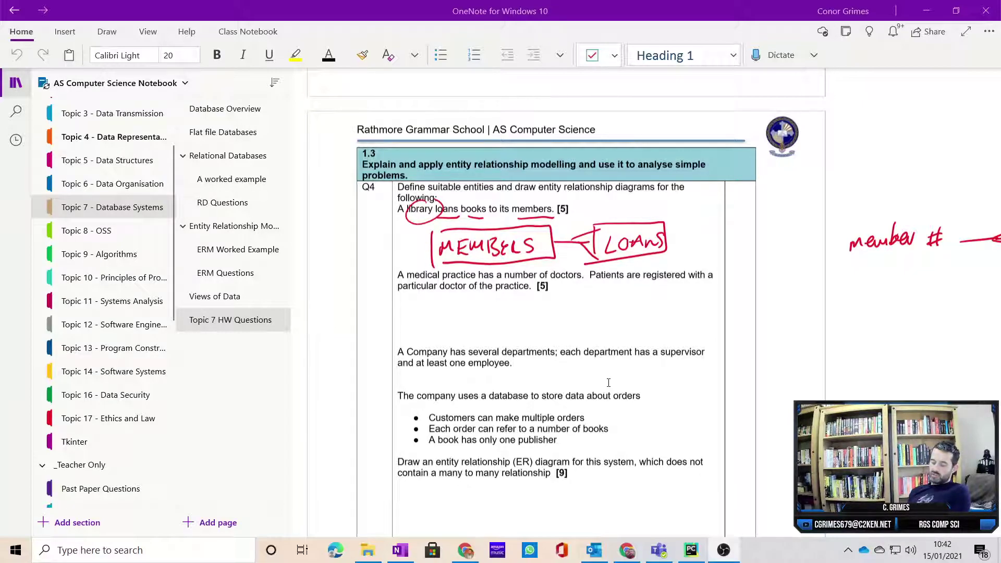
- Write and box BOOK, linking LOANS to BOOK with a crow's foot
mouse_move(732, 233)
mouse_down()
mouse_move(733, 254)
mouse_move(744, 236)
mouse_up()
drag(753, 235, 758, 249)
mouse_move(766, 233)
mouse_down()
mouse_move(765, 250)
mouse_move(725, 257)
mouse_up()
drag(726, 221, 725, 255)
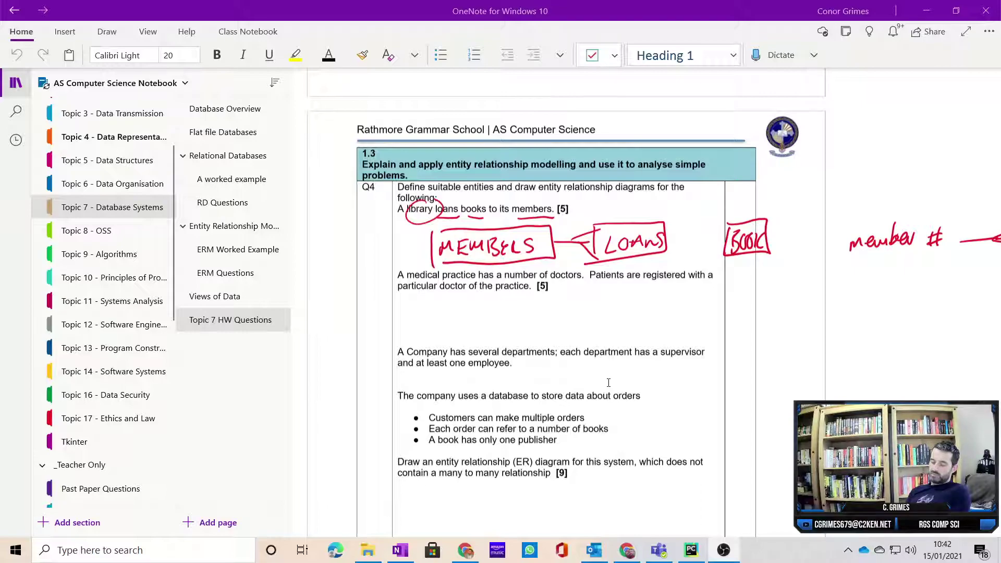
mouse_move(668, 239)
mouse_down()
mouse_move(727, 240)
mouse_move(682, 237)
mouse_move(665, 248)
mouse_up()
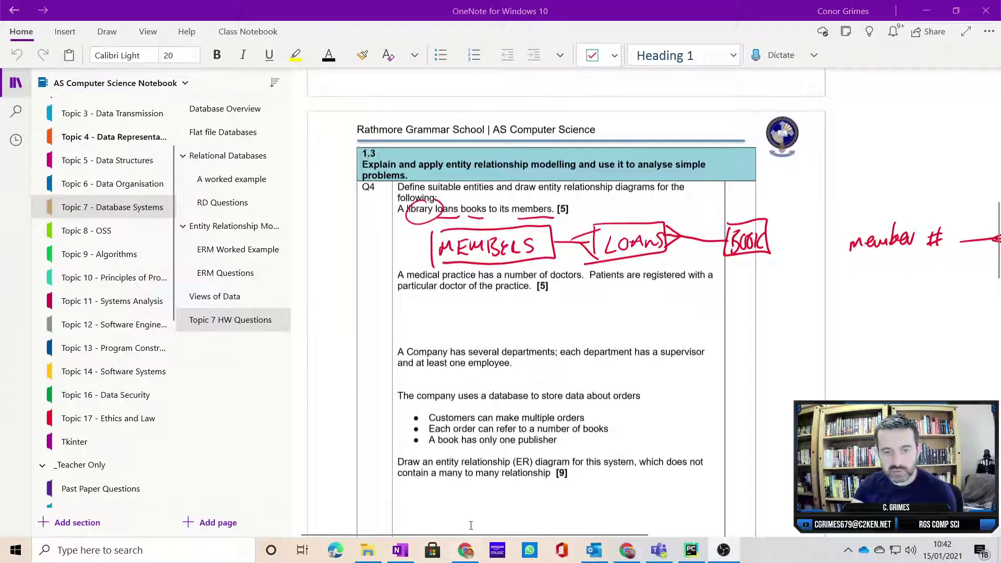
- Box the BOOK #, BOOK # member # and member # key-field notes
drag(473, 535, 608, 534)
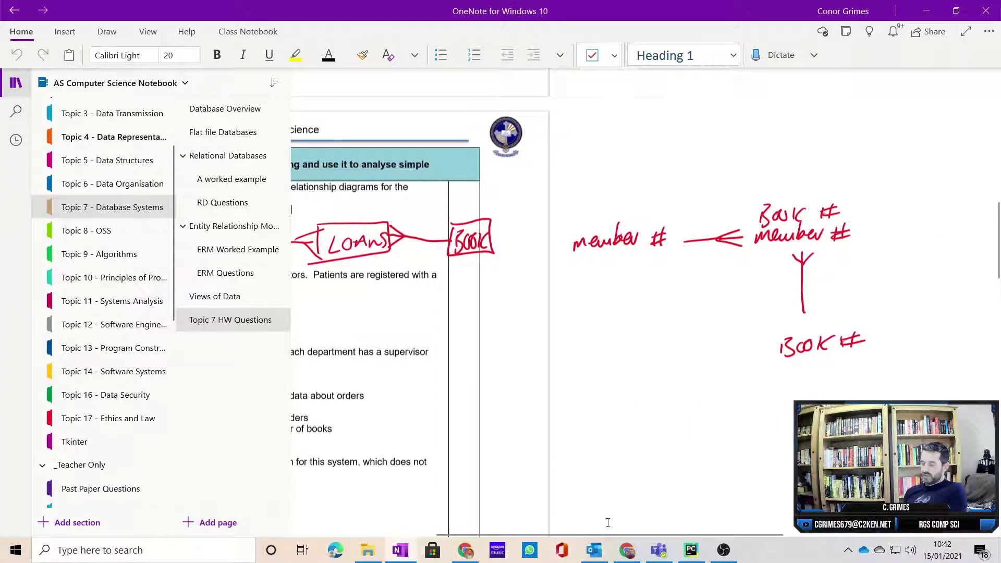
drag(775, 328, 770, 370)
drag(774, 328, 775, 360)
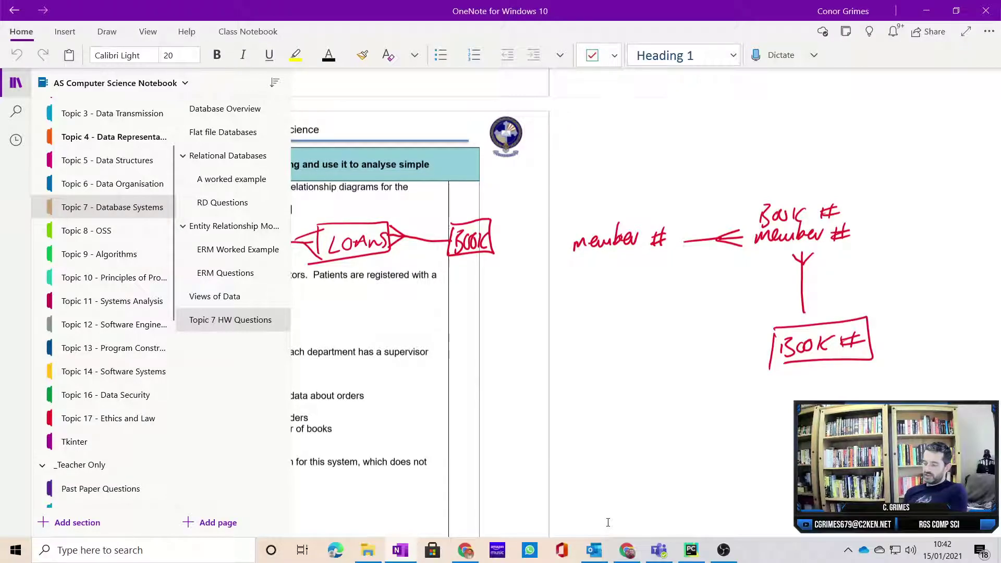
drag(757, 195, 752, 253)
drag(763, 195, 774, 249)
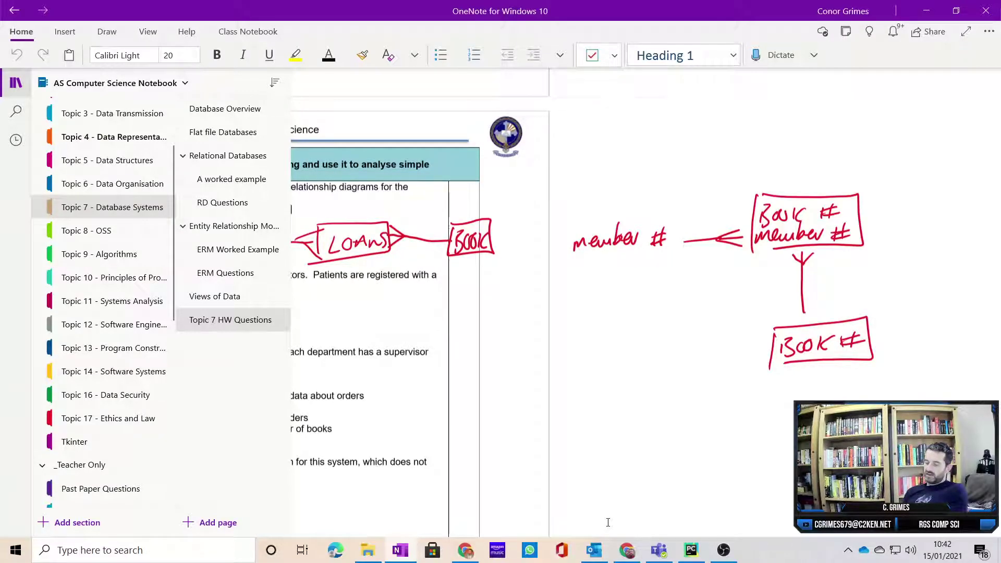
mouse_move(572, 222)
mouse_down()
mouse_move(573, 272)
mouse_move(587, 265)
mouse_up()
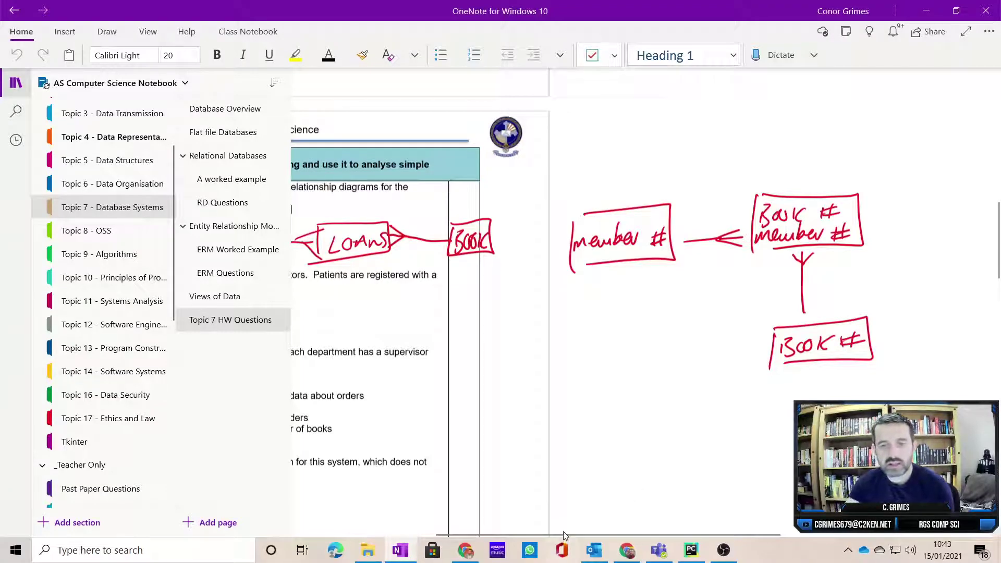
drag(565, 537, 448, 536)
- Draw and label boxed PRODUCT and SUPPLIER entities on the next page
scroll(496, 377, down, 2)
scroll(496, 378, down, 10)
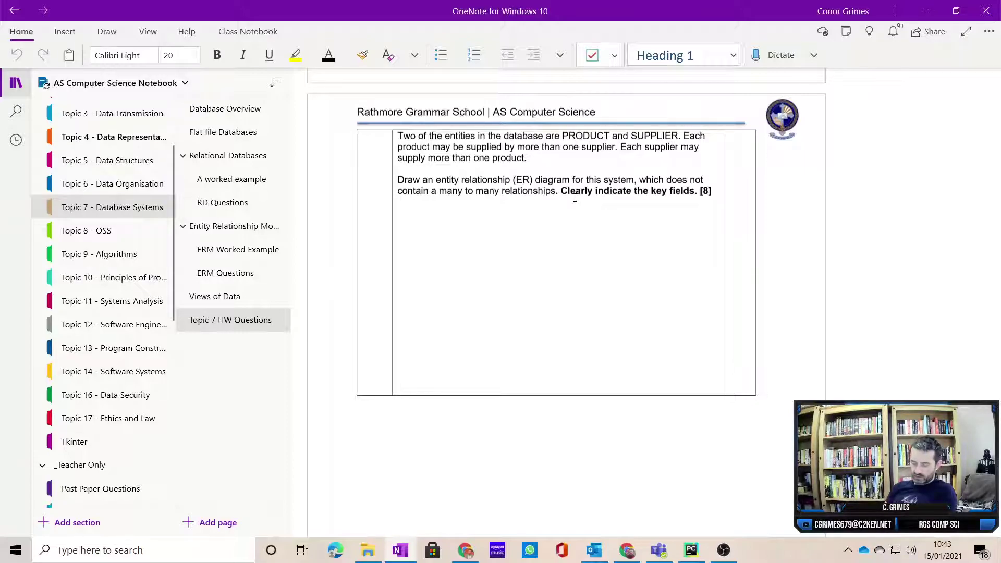
mouse_move(413, 241)
mouse_down()
mouse_move(414, 271)
mouse_move(419, 262)
mouse_up()
drag(420, 246, 438, 260)
mouse_move(443, 247)
mouse_down()
mouse_move(453, 256)
mouse_move(463, 248)
mouse_up()
drag(470, 246, 471, 257)
mouse_move(688, 238)
mouse_down()
mouse_move(677, 259)
mouse_move(699, 247)
mouse_move(714, 260)
mouse_up()
mouse_move(723, 236)
mouse_down()
mouse_move(728, 257)
mouse_move(749, 255)
mouse_up()
drag(751, 236, 768, 256)
drag(673, 233, 676, 268)
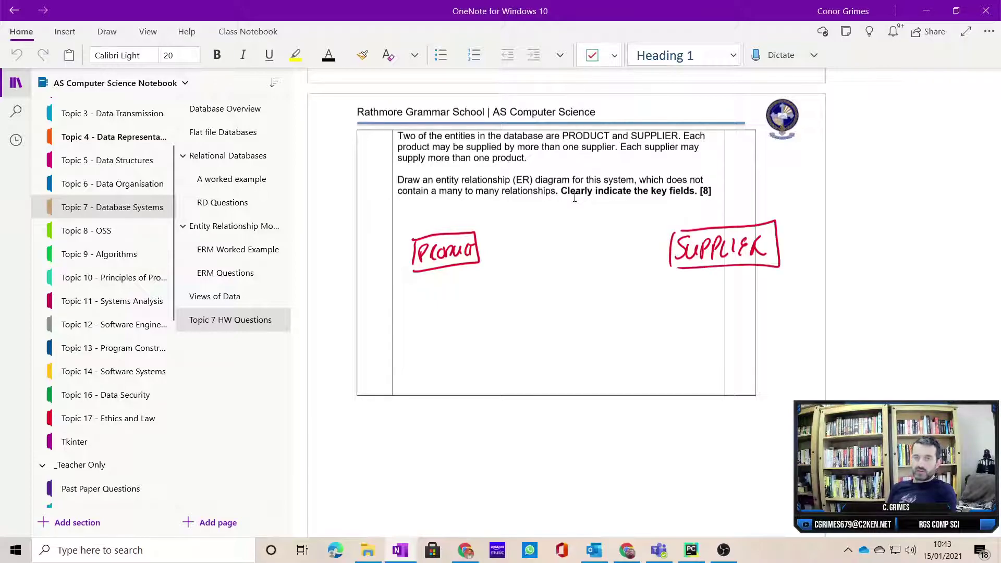
- Add a P_S link entity box joined to PRODUCT and SUPPLIER with crow's feet
drag(539, 235, 538, 269)
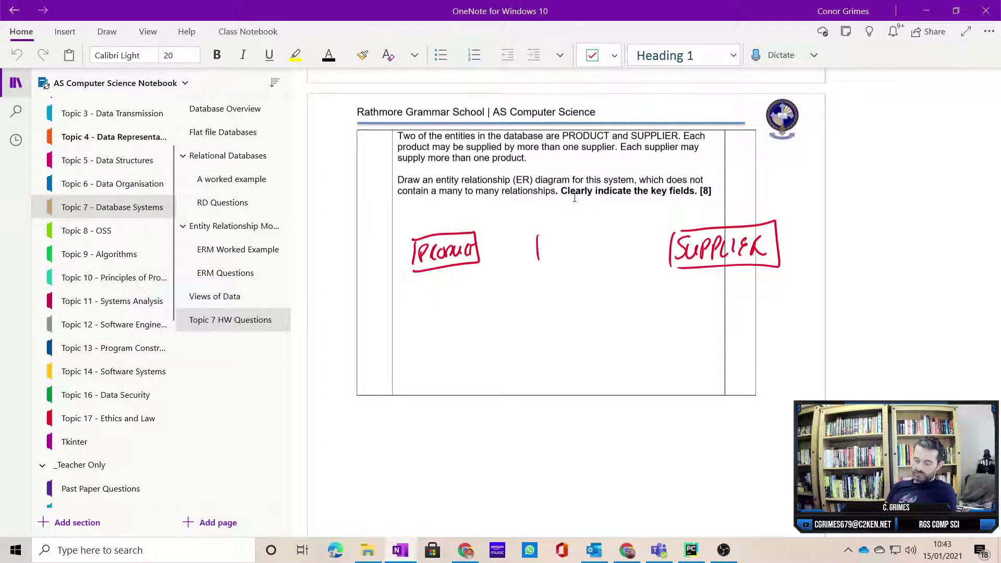
mouse_move(541, 235)
mouse_down()
mouse_move(536, 271)
mouse_move(549, 253)
mouse_up()
drag(561, 255, 584, 256)
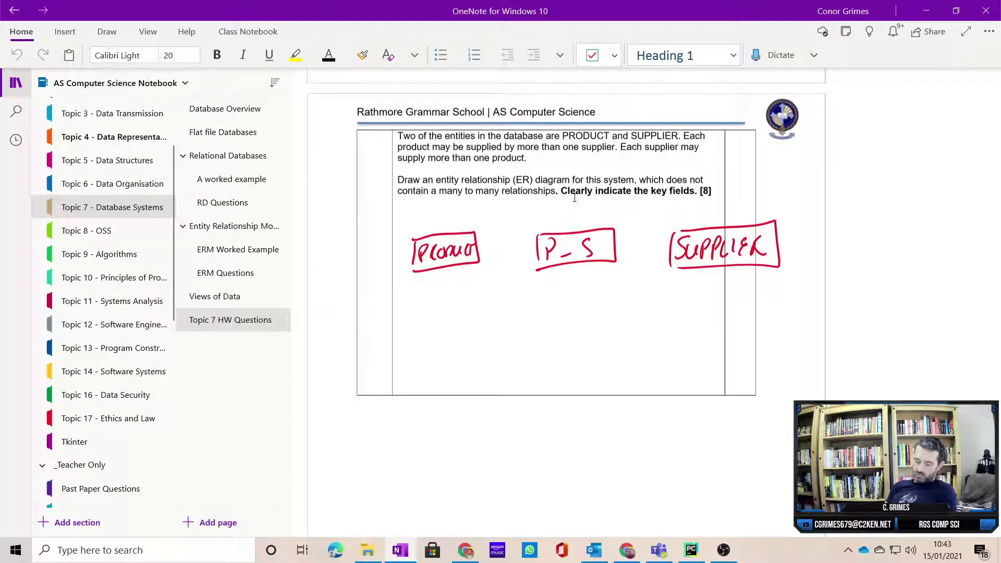
mouse_move(618, 245)
mouse_down()
mouse_move(670, 249)
mouse_move(633, 247)
mouse_up()
drag(476, 250, 541, 259)
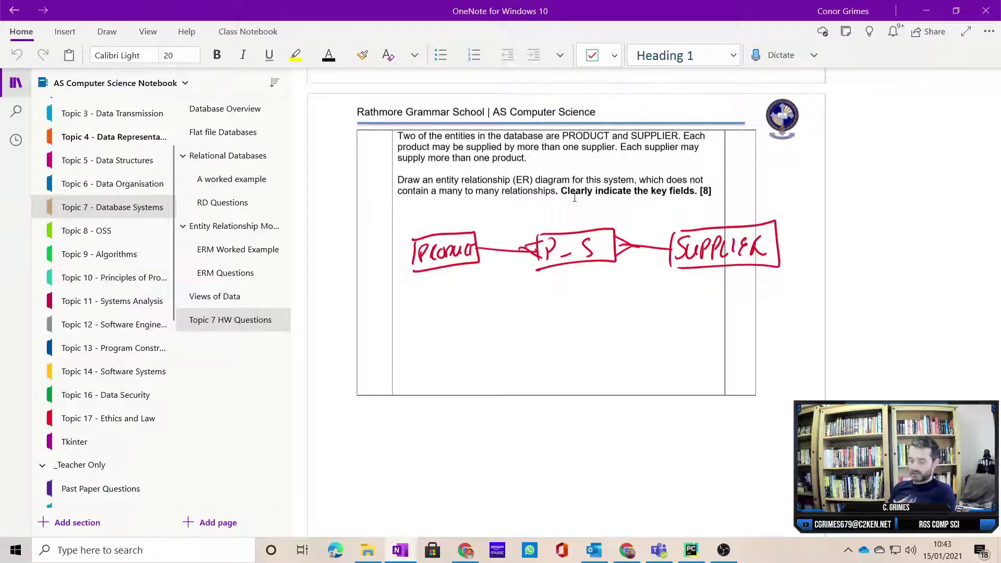
- Write key field P# under PRODUCT and S# under SUPPLIER
mouse_move(416, 290)
mouse_down()
mouse_move(416, 302)
mouse_move(412, 294)
mouse_move(431, 297)
mouse_up()
mouse_move(442, 282)
mouse_down()
mouse_move(438, 299)
mouse_move(449, 286)
mouse_up()
drag(428, 297, 444, 295)
mouse_move(717, 282)
mouse_down()
mouse_move(703, 298)
mouse_move(738, 296)
mouse_up()
drag(723, 288, 751, 284)
drag(721, 297, 750, 293)
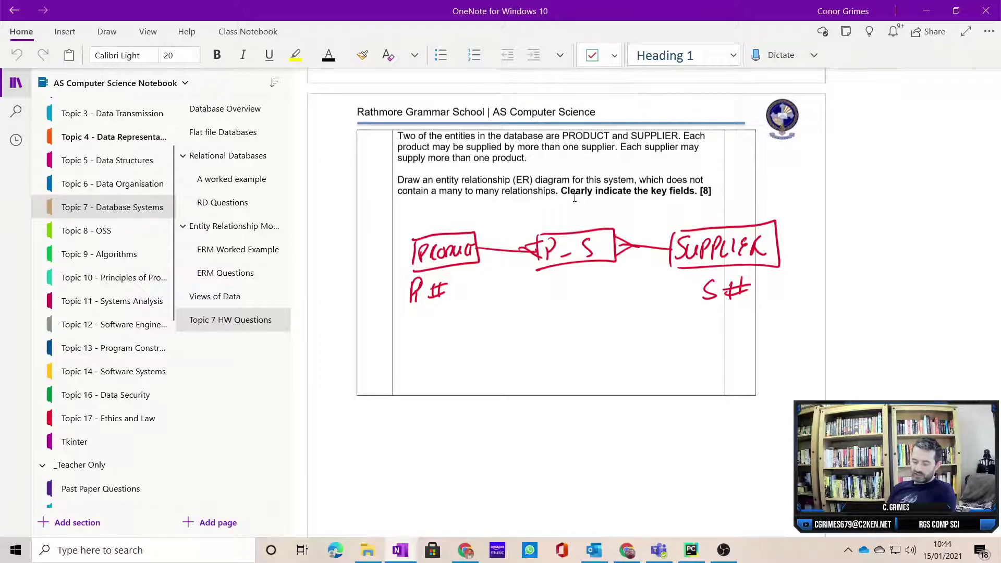
- List P#, S# and Quantity under the P_S link entity
mouse_move(555, 282)
mouse_down()
mouse_move(550, 296)
mouse_move(554, 287)
mouse_up()
drag(569, 277, 571, 292)
mouse_move(563, 282)
mouse_down()
mouse_move(585, 277)
mouse_move(550, 320)
mouse_move(574, 320)
mouse_up()
mouse_move(584, 303)
mouse_down()
mouse_move(582, 318)
mouse_move(593, 308)
mouse_up()
drag(570, 319, 590, 316)
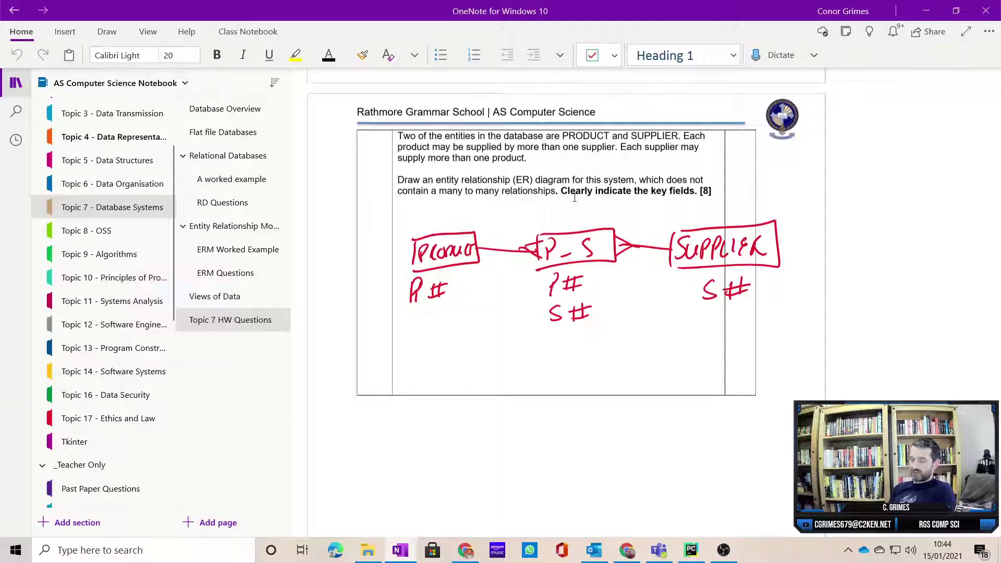
mouse_move(559, 337)
mouse_down()
mouse_move(565, 359)
mouse_move(622, 345)
mouse_up()
drag(622, 346, 620, 374)
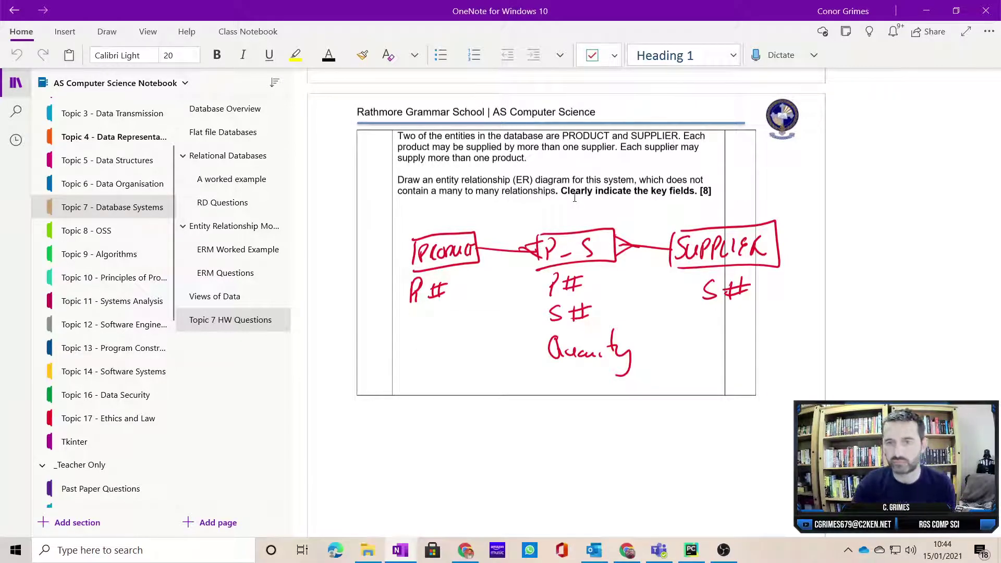
- Open a student's Homework section and scroll past the ERD scored 9 to the PRODUCT/SUPPLIER answer scored 8
scroll(78, 372, down, 3)
scroll(79, 372, down, 3)
click(78, 392)
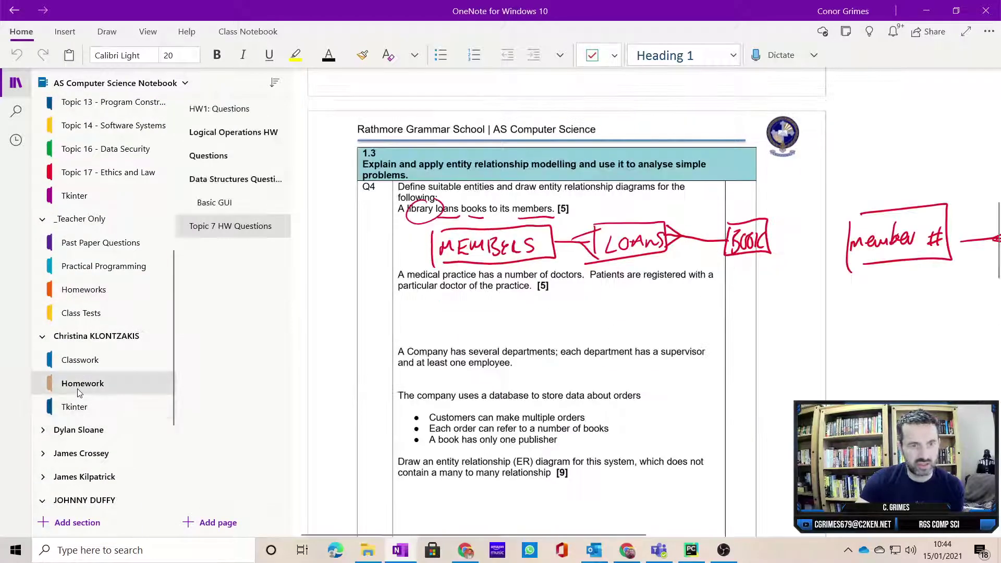
scroll(595, 336, down, 2)
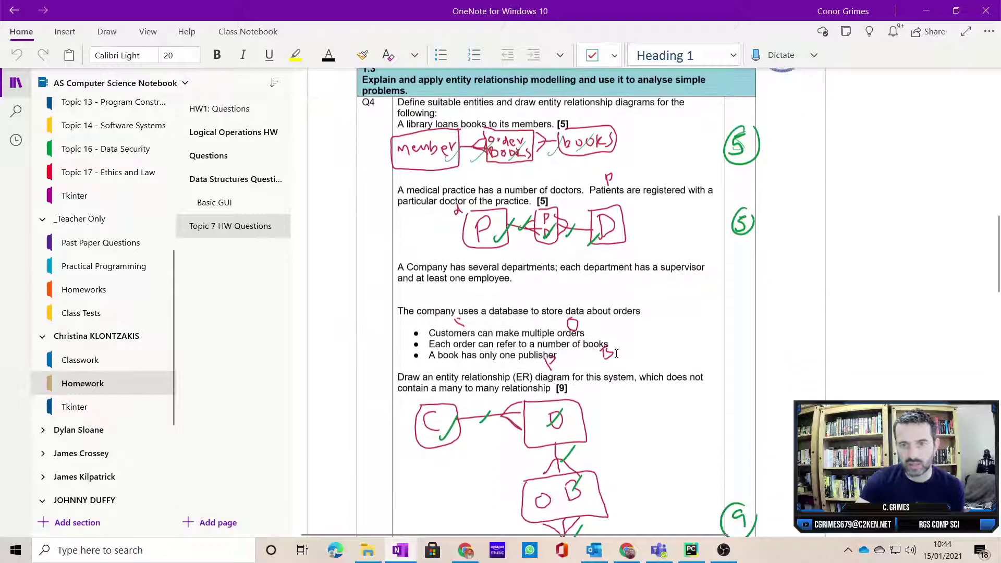
scroll(616, 354, up, 2)
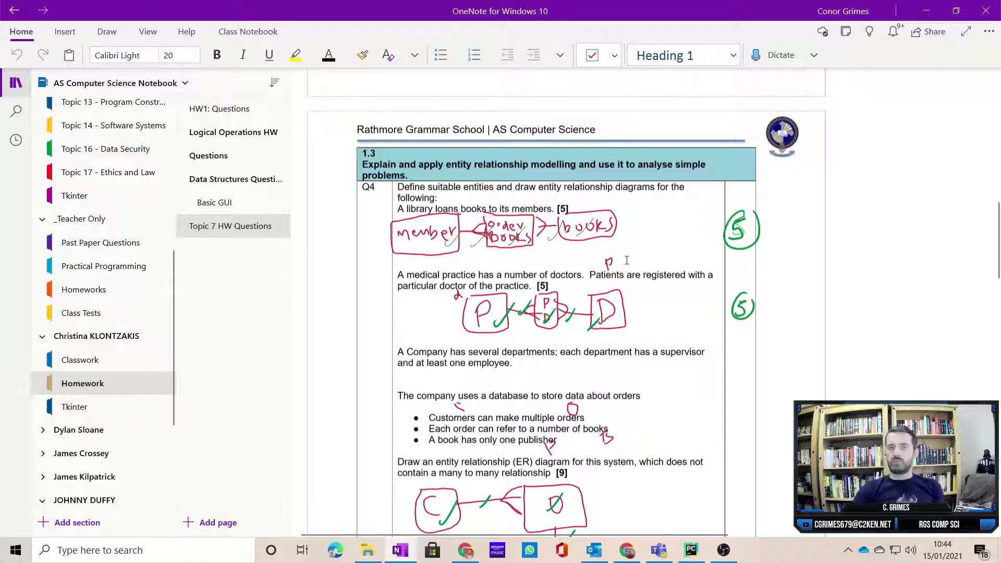
scroll(593, 223, down, 4)
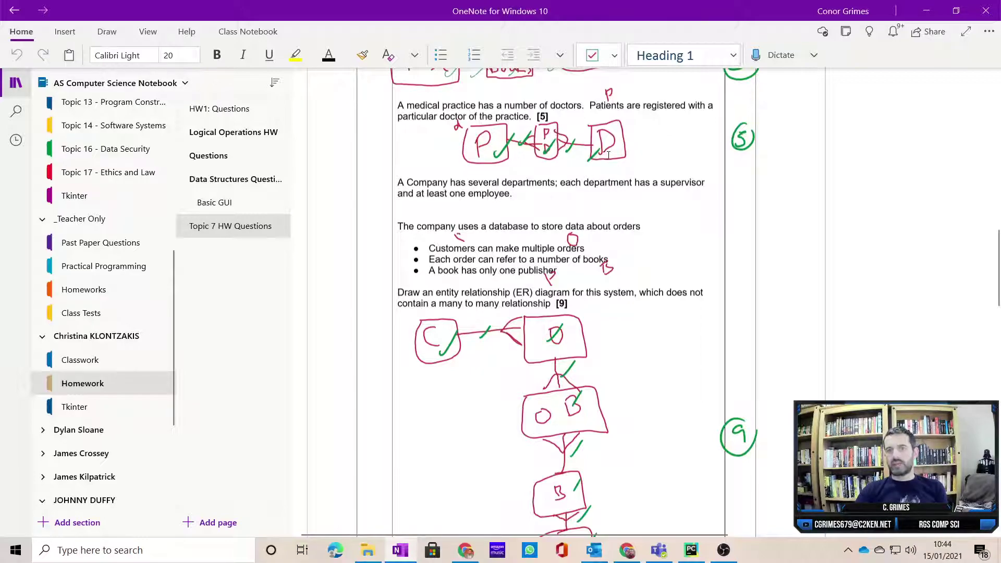
scroll(616, 198, down, 2)
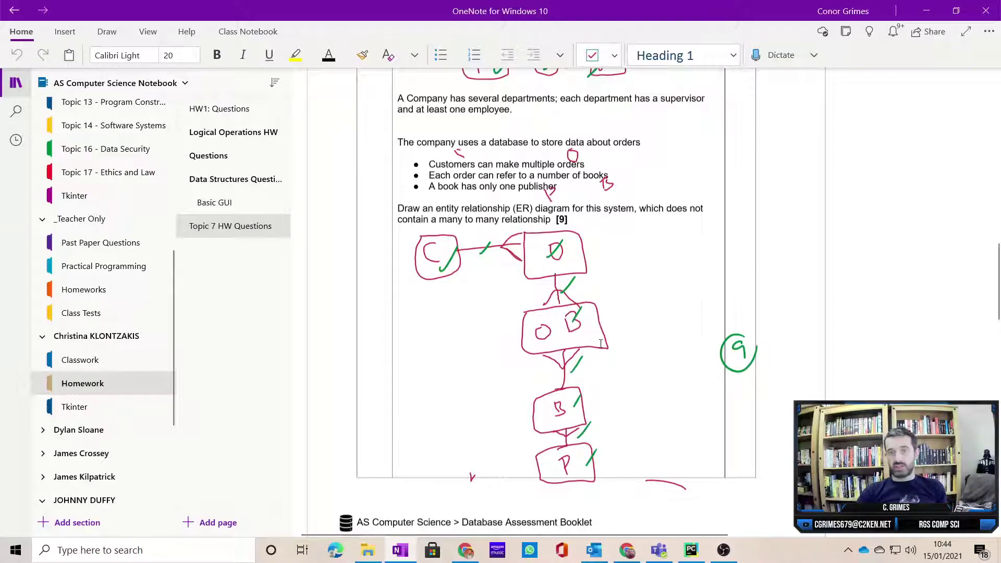
scroll(551, 367, down, 3)
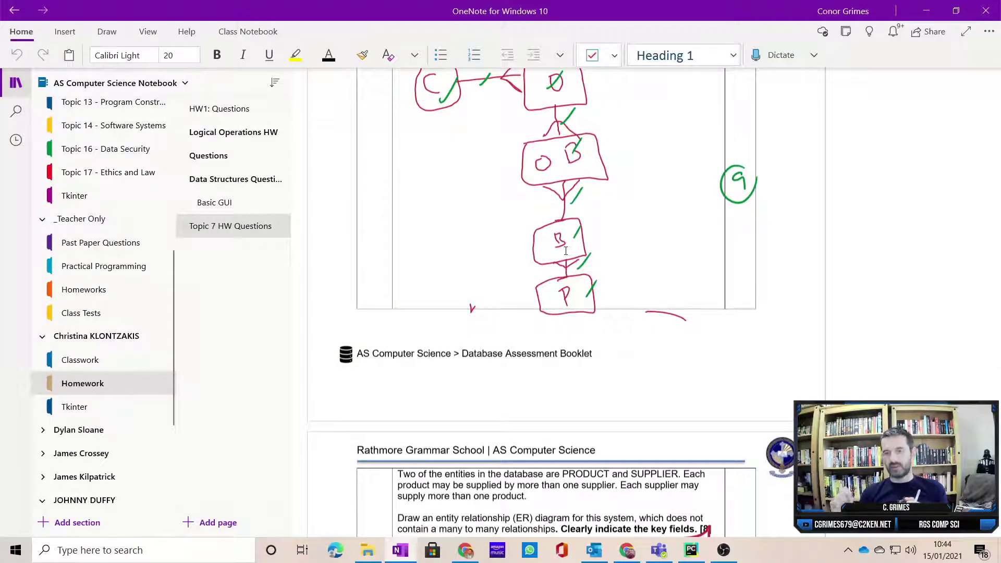
scroll(567, 250, down, 5)
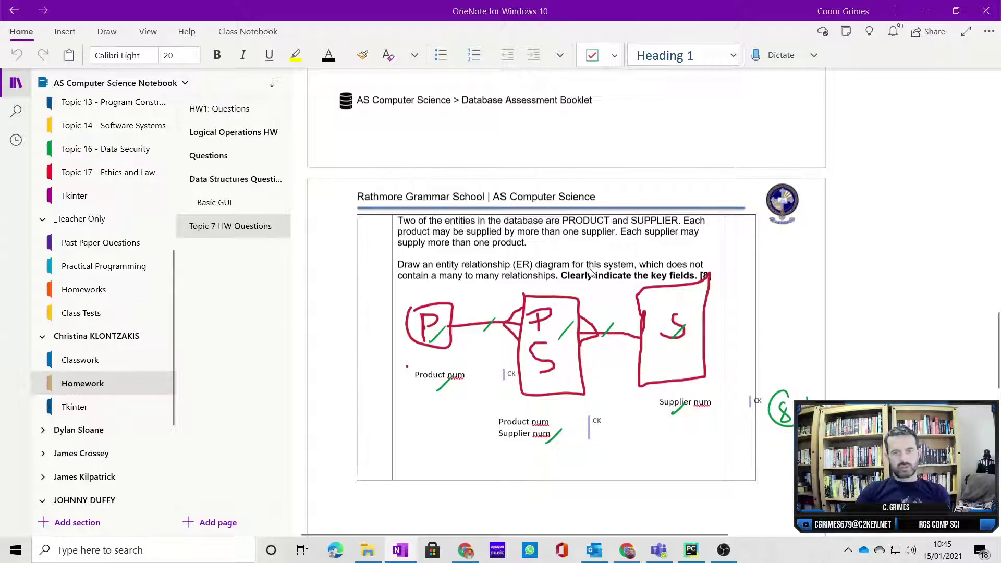
- In Teams, open a returned student's caesar_cipher.py submission from Returned (4)
key(alt+Tab)
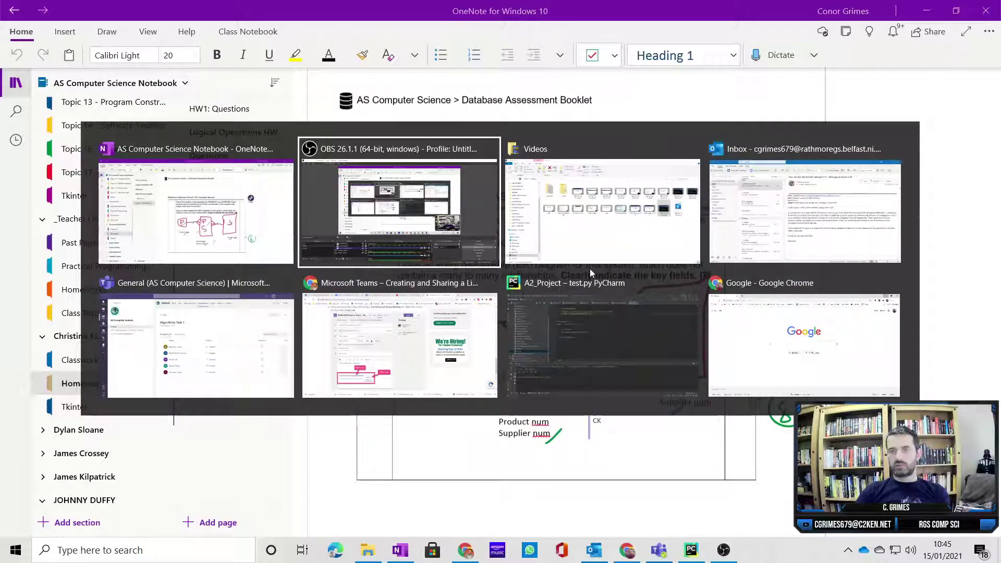
key(Tab)
key(Tab)
key(Tab)
key(Tab)
key(Tab)
key(Tab)
key(Tab)
key(Tab)
key(Tab)
key(Tab)
key(Tab)
key(Tab)
key(Tab)
key(Tab)
key(Tab)
key(Tab)
key(Tab)
key(Tab)
key(Tab)
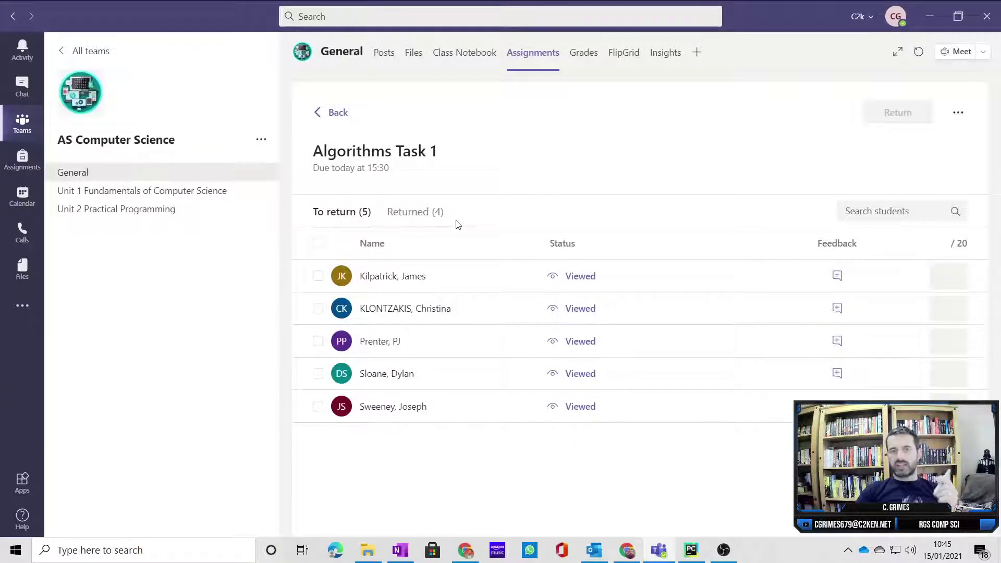
click(419, 216)
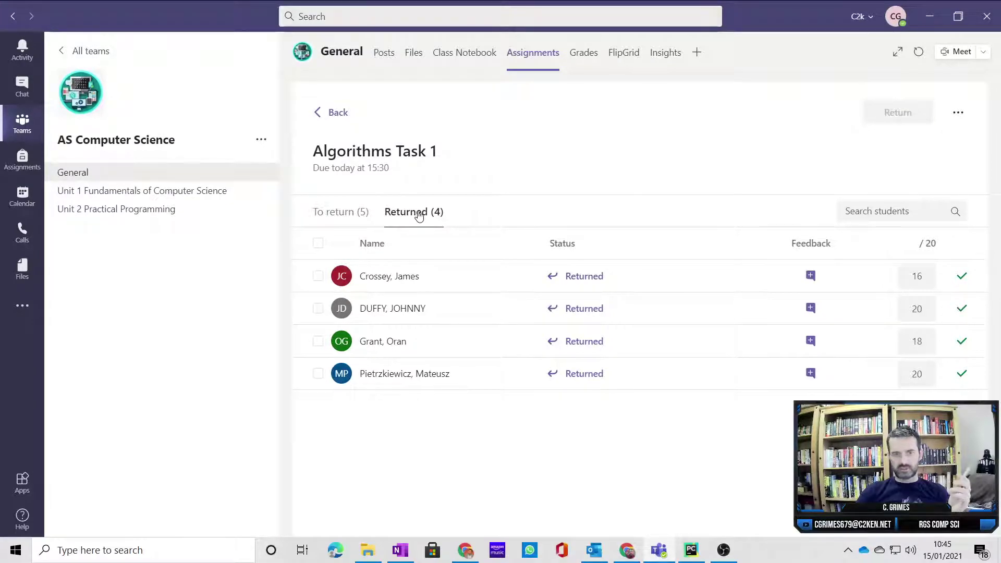
click(400, 306)
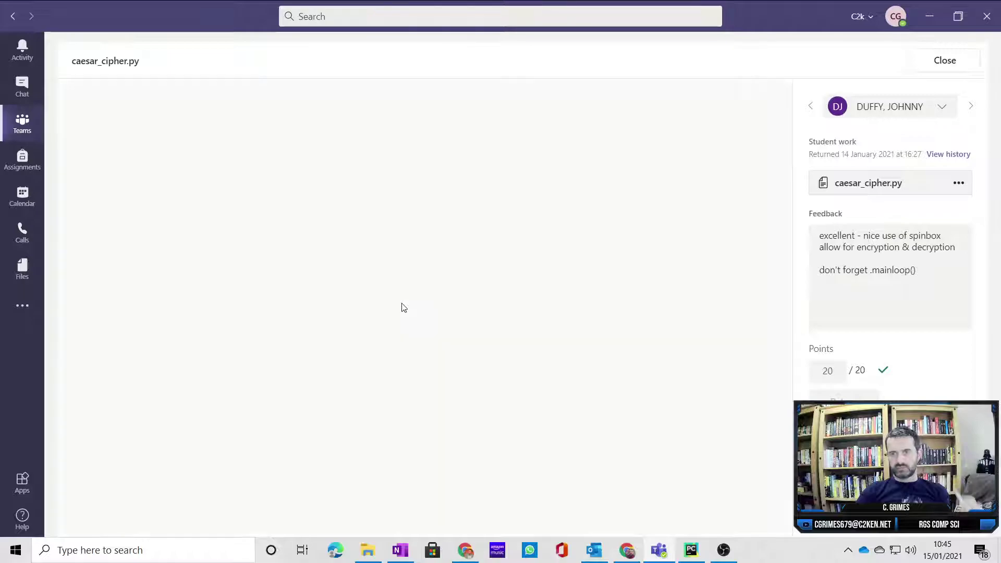
- Copy all the submitted code and switch to PyCharm
click(427, 308)
key(ctrl+a)
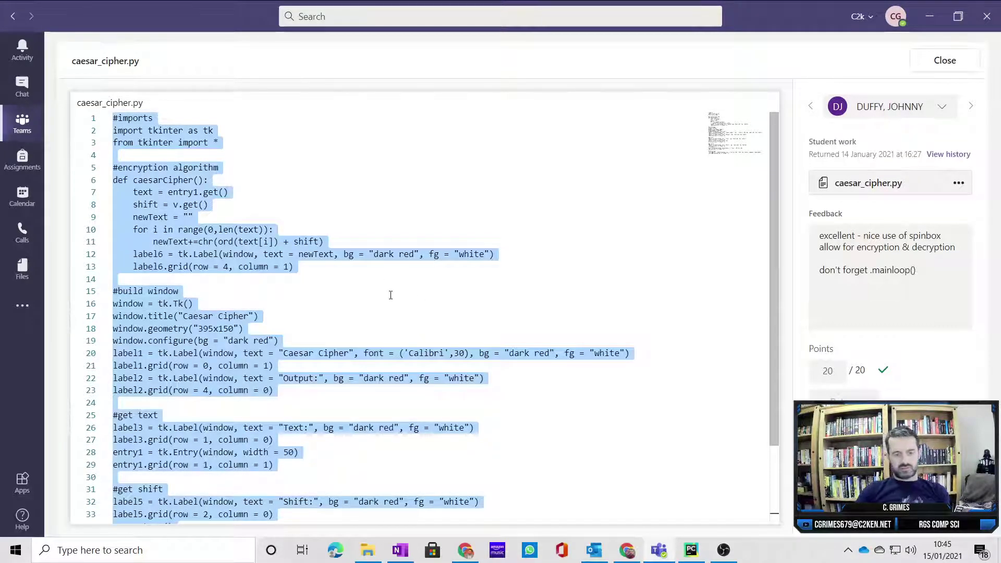
key(alt+Tab)
key(Tab)
key(Tab)
key(Tab)
key(Tab)
key(Tab)
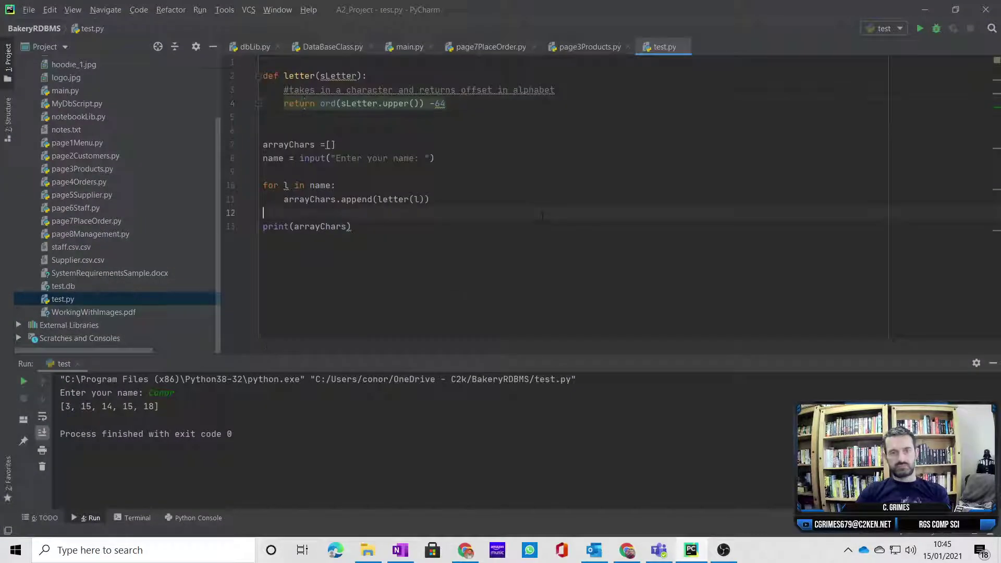
- Replace test.py's contents with the pasted Caesar-cipher code and run it
key(ctrl+a)
key(ctrl+v)
right_click(680, 159)
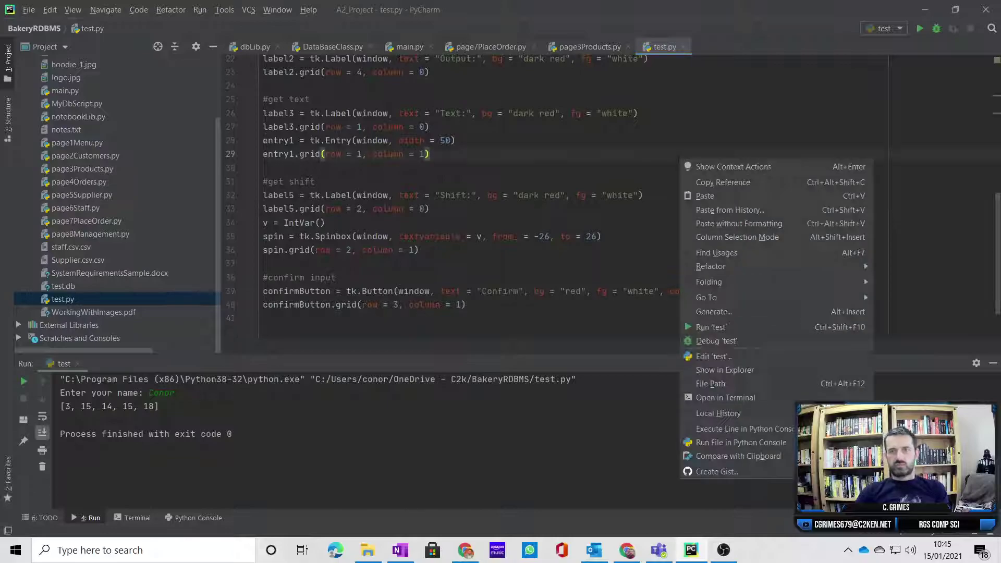
click(738, 329)
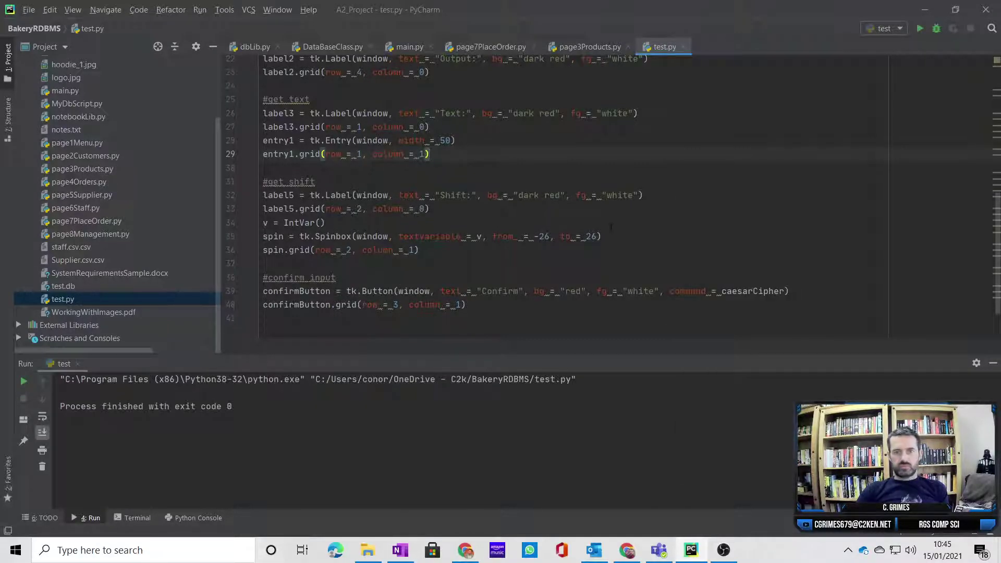
- Add window.mainloop() as a new final line of test.py
scroll(611, 229, up, 5)
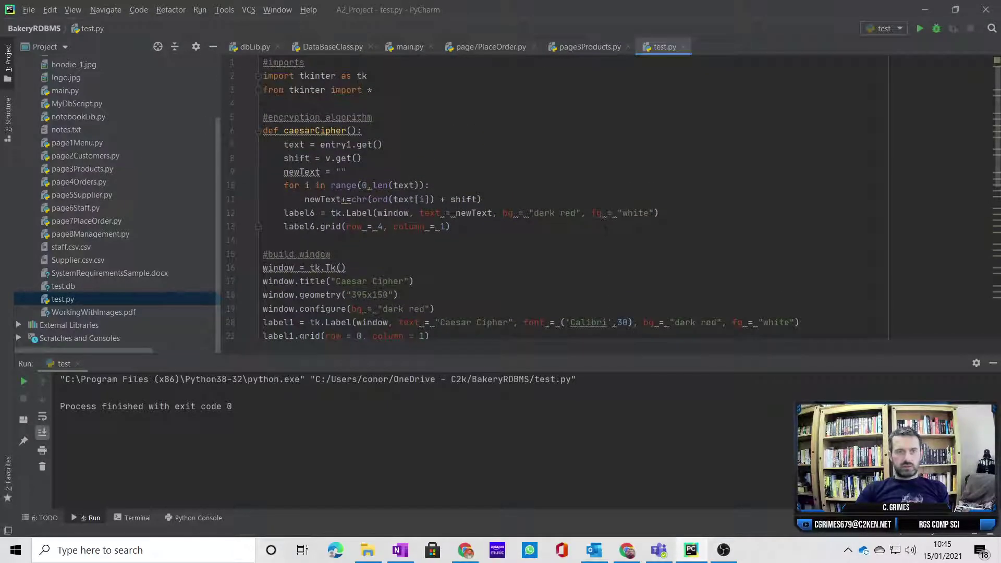
scroll(606, 230, down, 5)
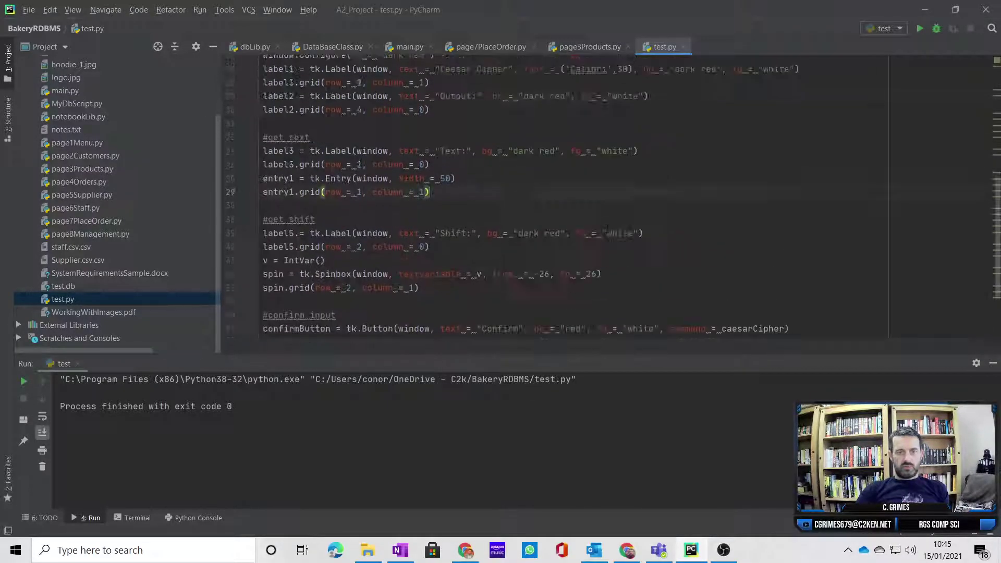
scroll(607, 228, up, 5)
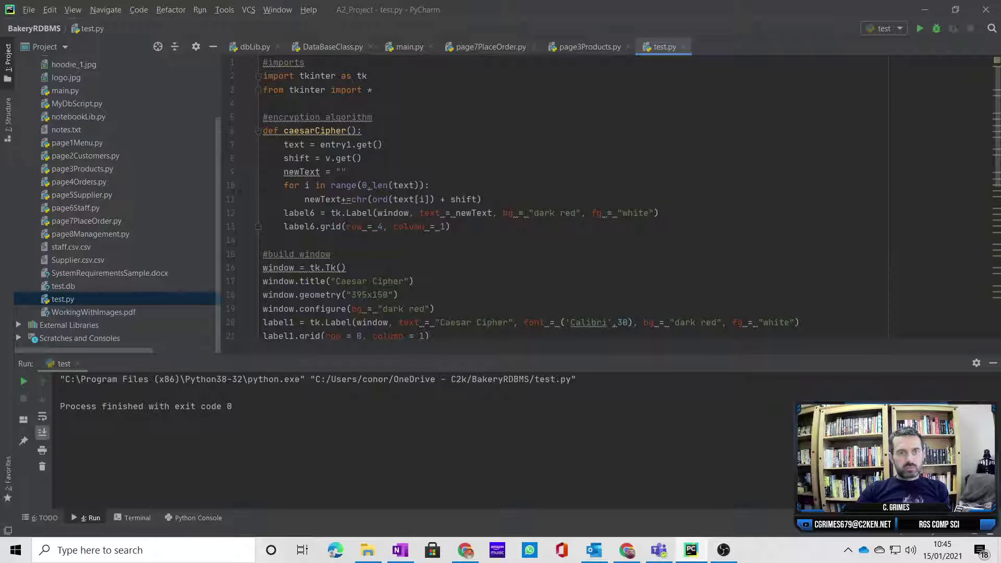
scroll(317, 112, down, 1)
scroll(321, 211, down, 7)
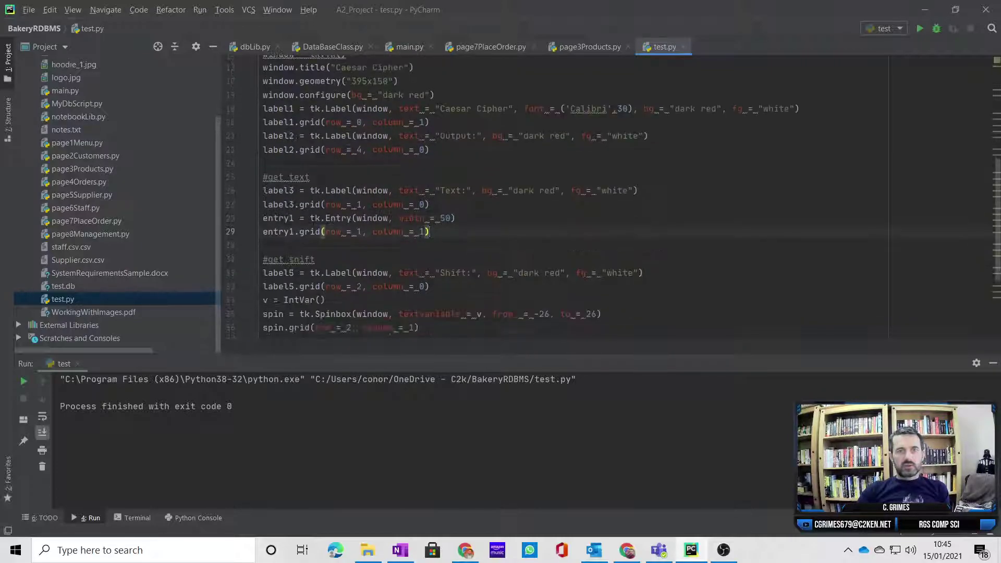
click(268, 275)
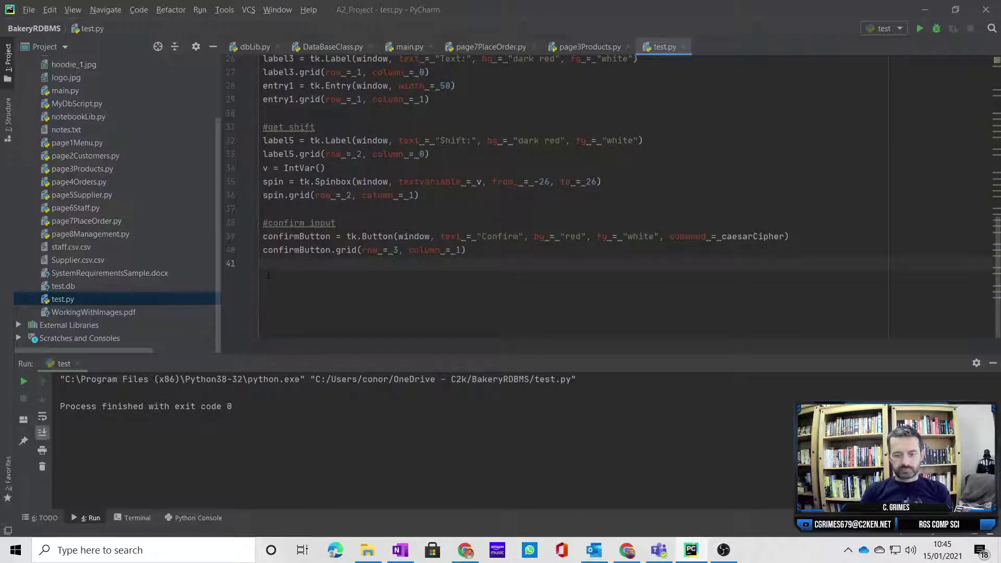
key(Return)
text(window)
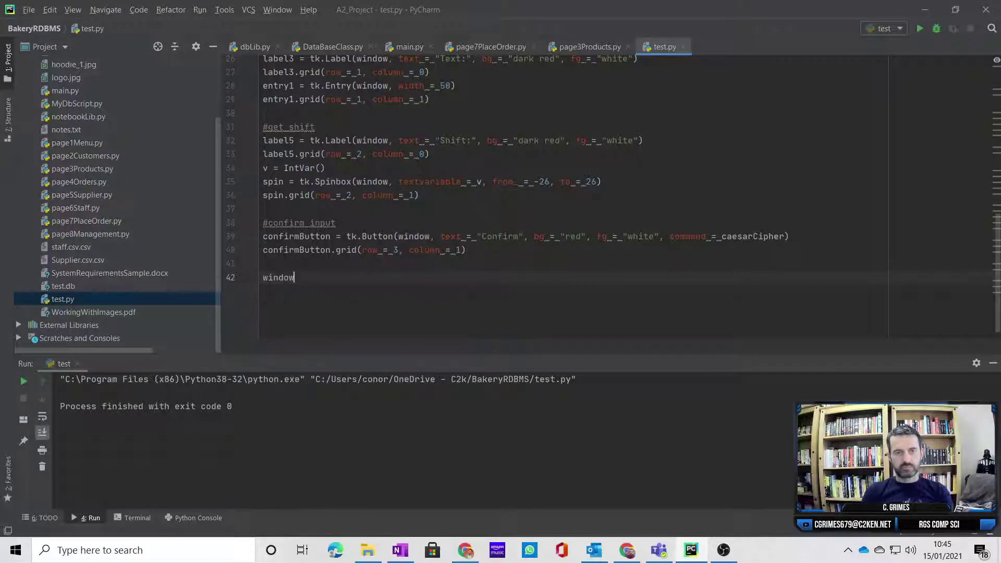
text(.ma)
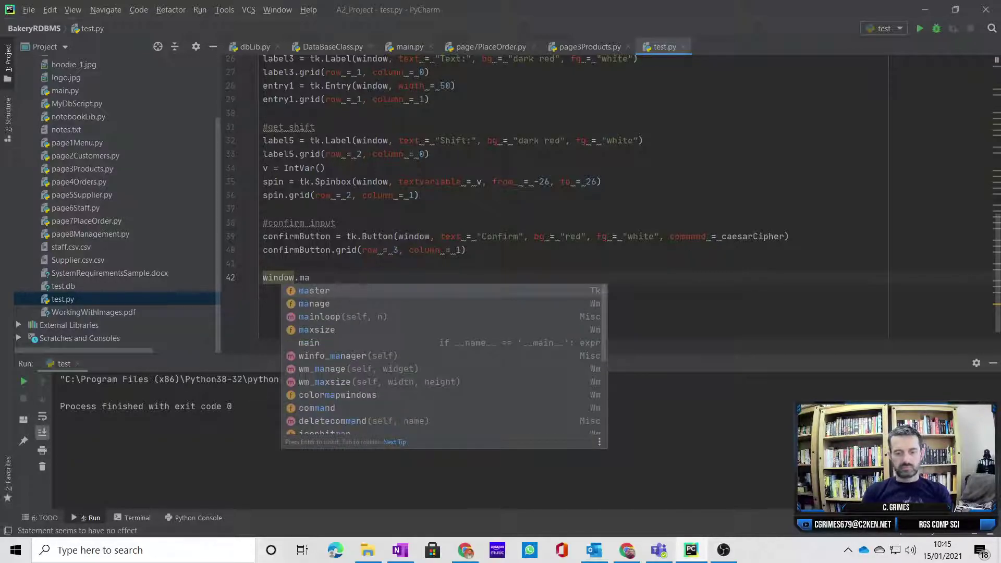
text(in)
key(Return)
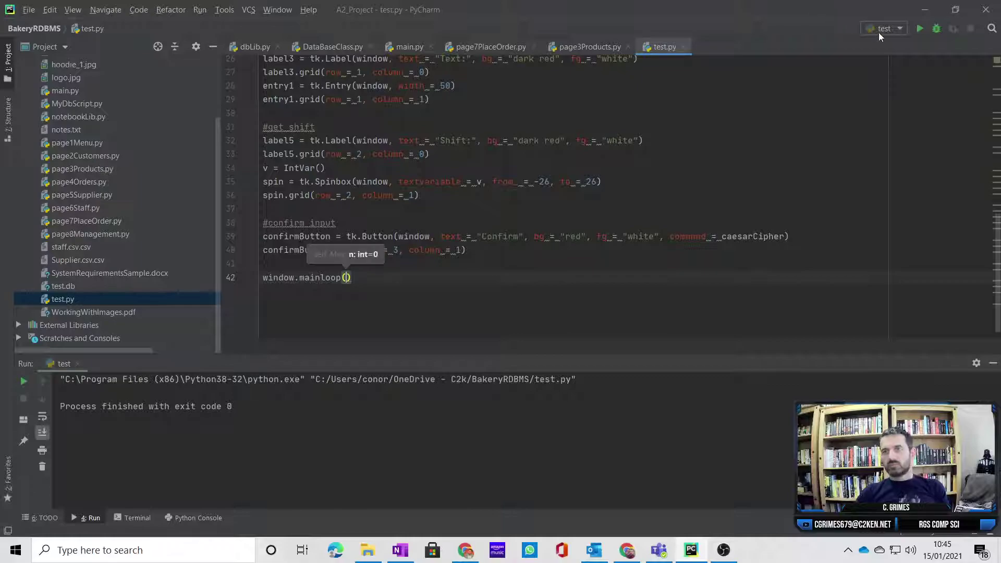
- Run the program, enter 'hello world' and encrypt it with shift 1
click(920, 28)
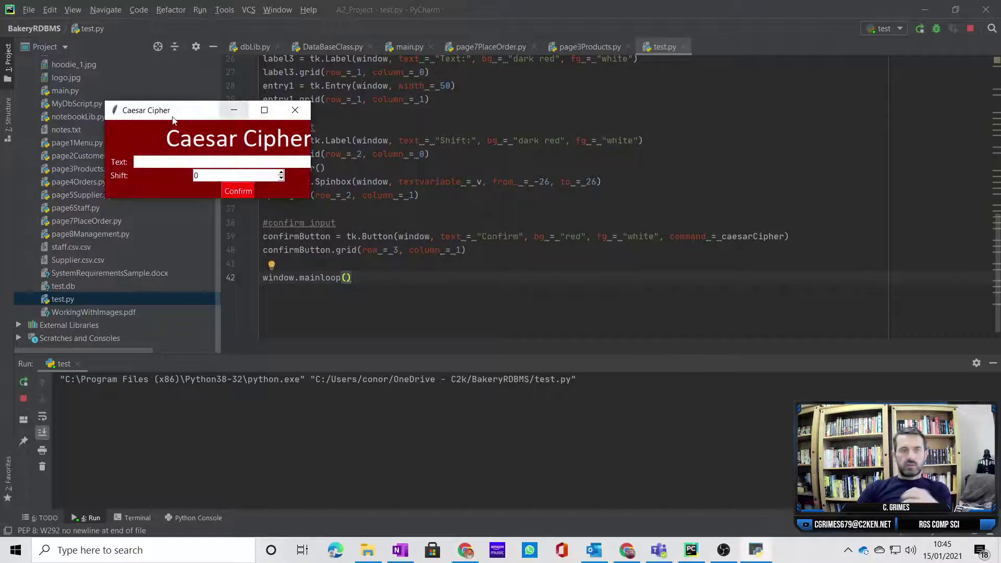
drag(164, 120, 562, 160)
click(546, 204)
text(hell)
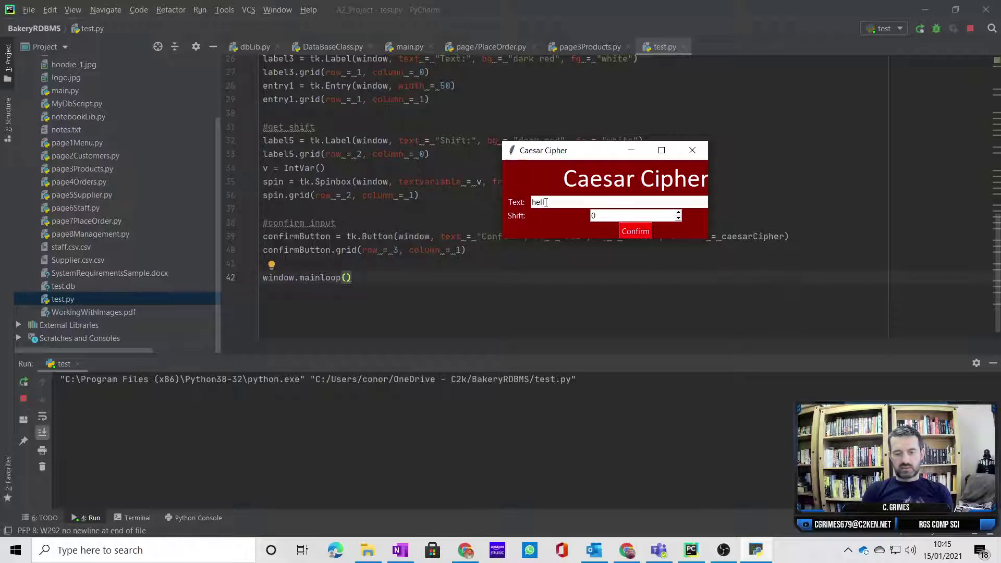
text(ow)
key(BackSpace)
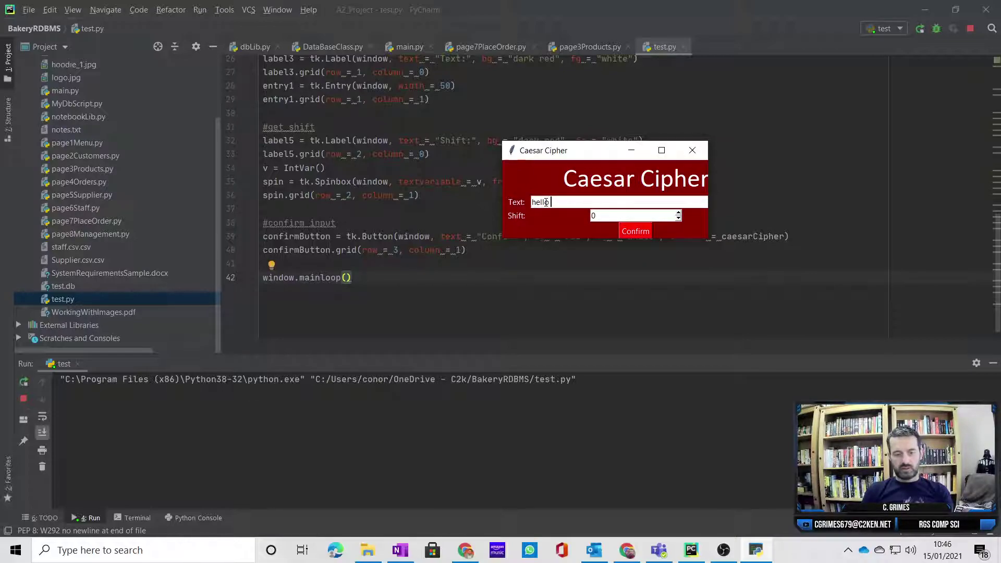
text(world)
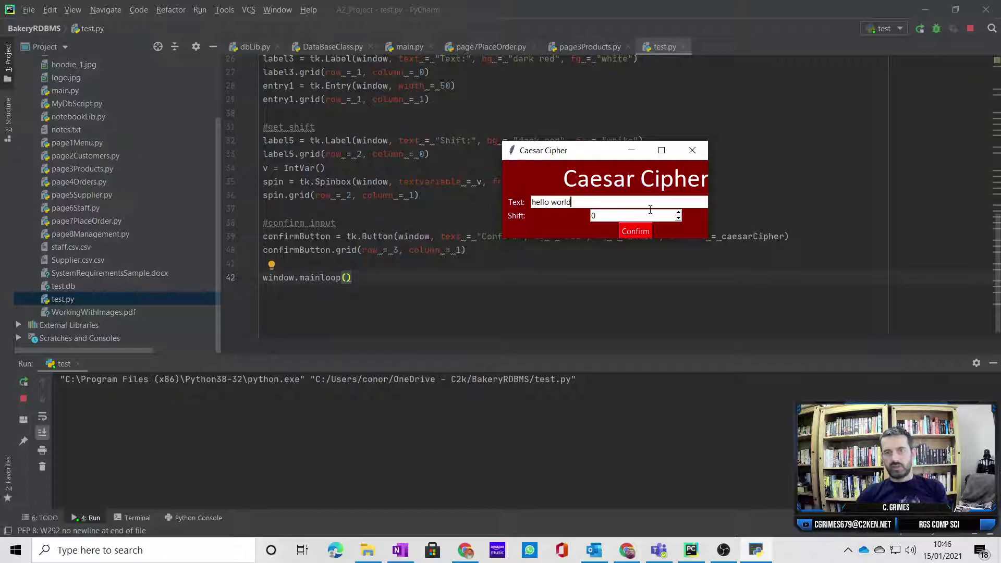
click(679, 212)
click(637, 232)
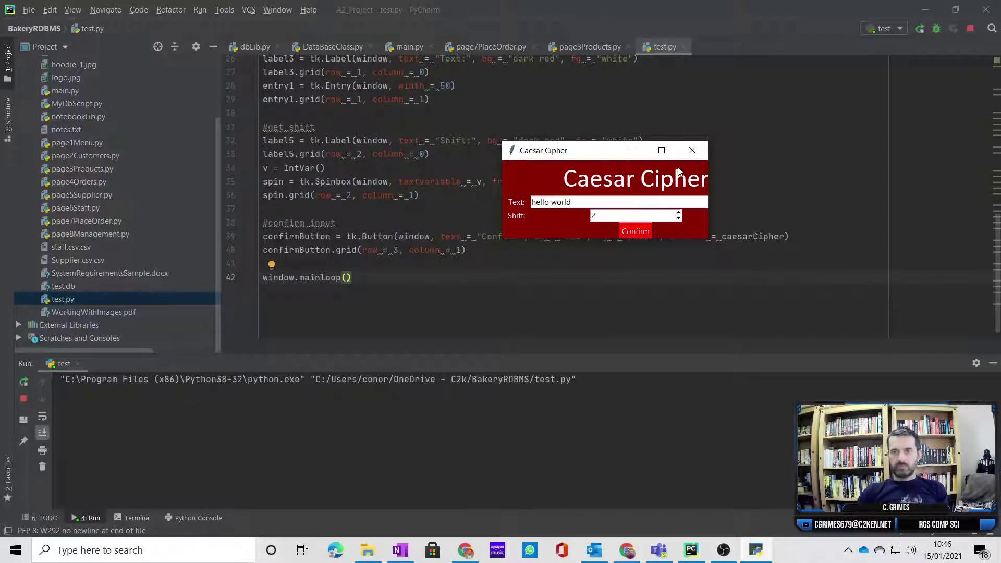
- Encrypt with shift -1, replace the text with 'fghfh', then close the Caesar Cipher window
drag(574, 155, 639, 211)
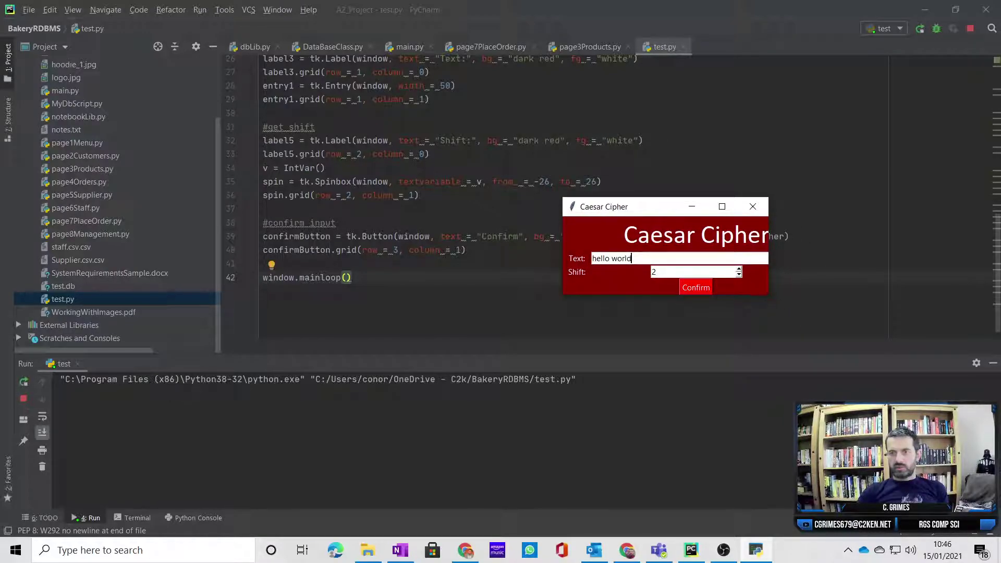
click(739, 275)
click(739, 274)
click(739, 274)
click(696, 291)
drag(648, 258, 557, 261)
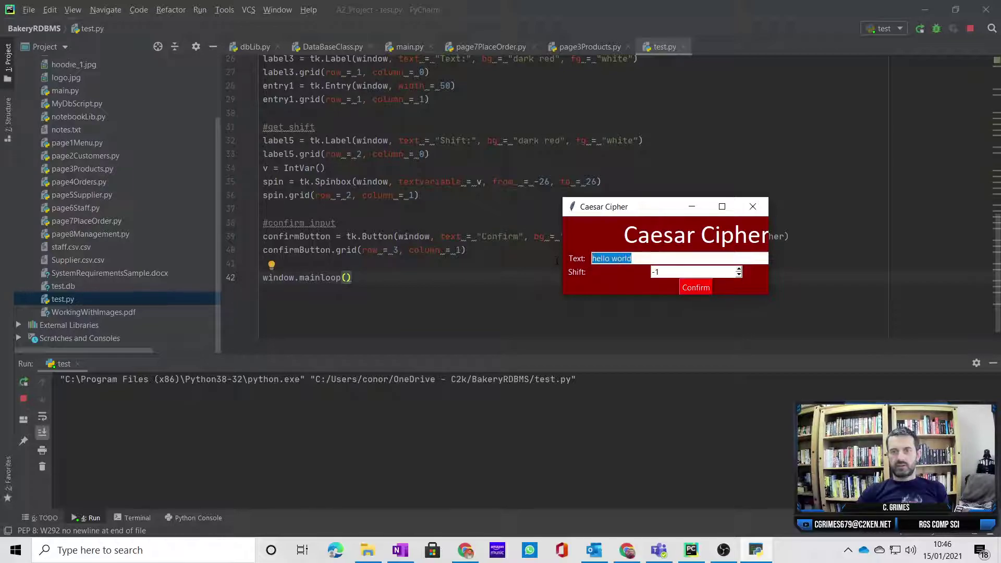
text(fghfh)
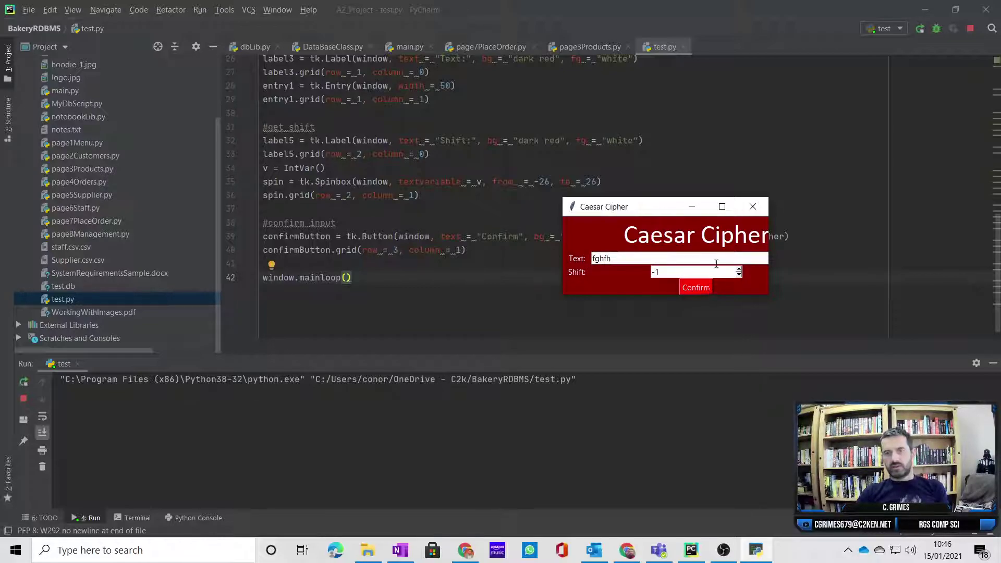
click(761, 211)
drag(353, 278, 268, 282)
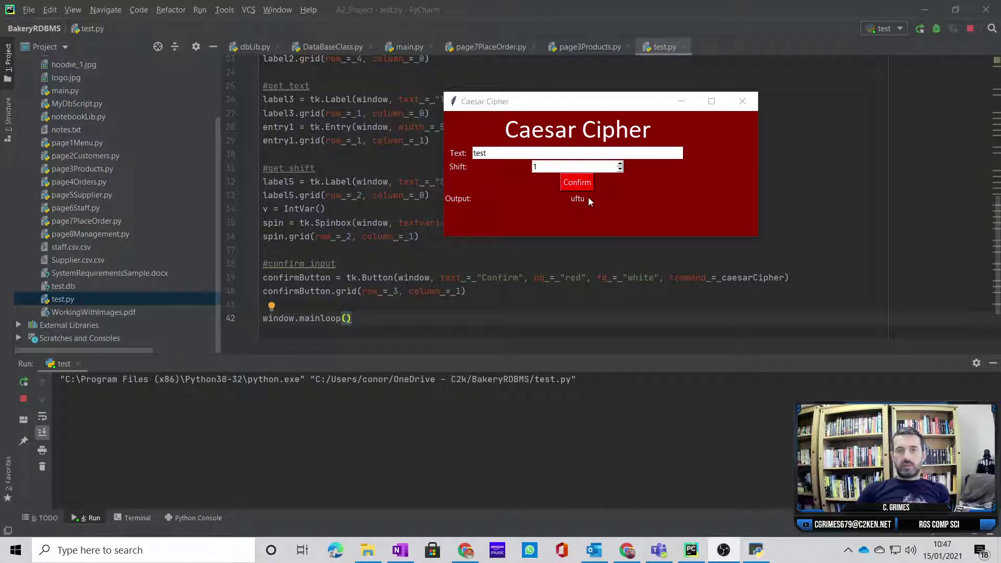
- Encrypt 'hello wprld' with shift 3, encrypt the new word 'cpnpr', then close the program
click(487, 153)
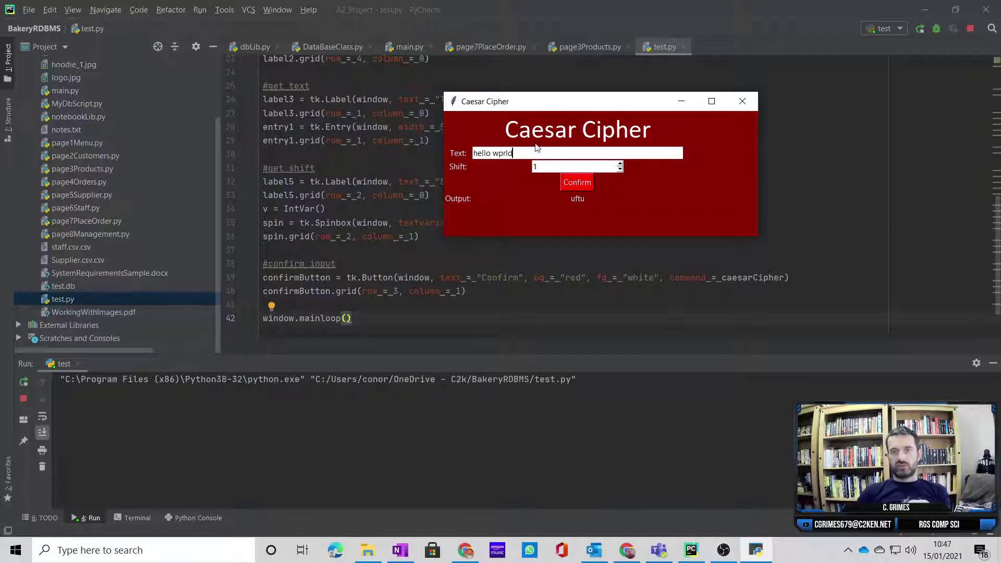
click(580, 183)
click(573, 182)
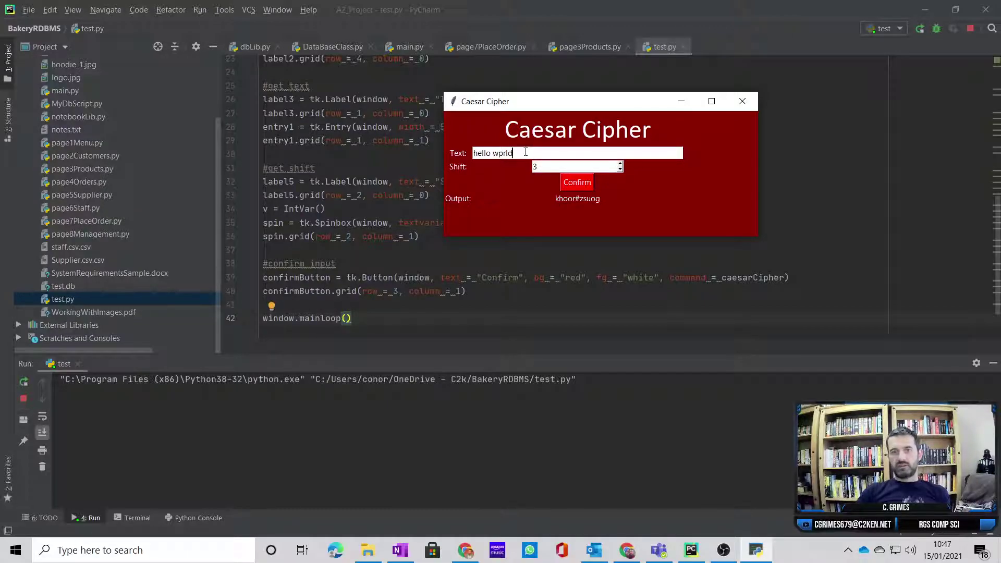
key(ctrl+a)
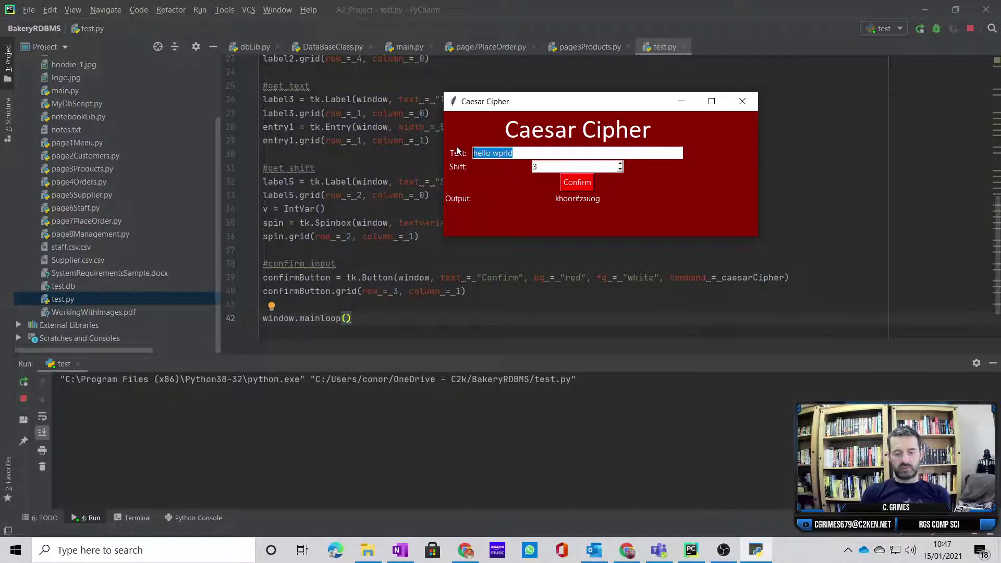
text(cpnp)
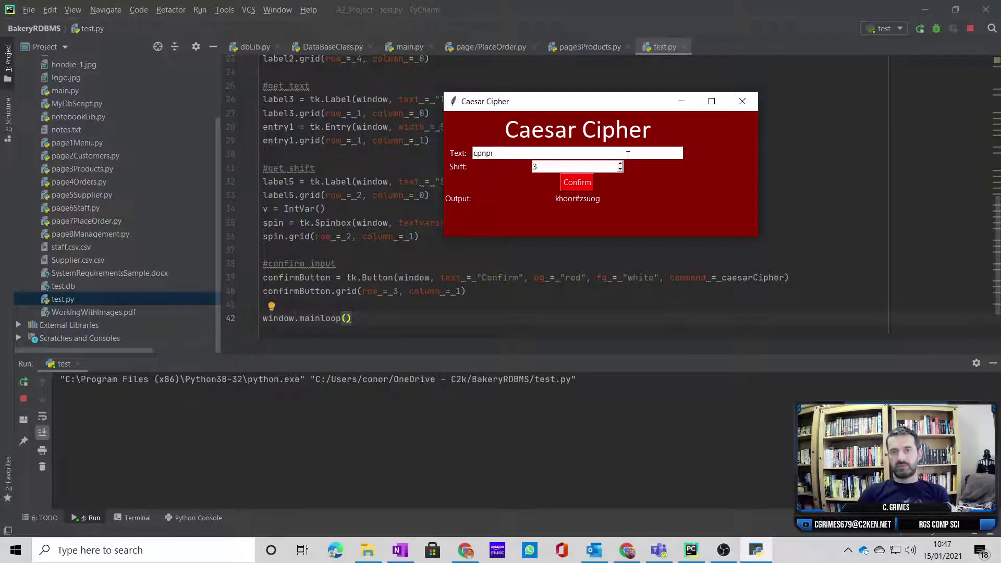
text(r)
click(577, 182)
click(743, 101)
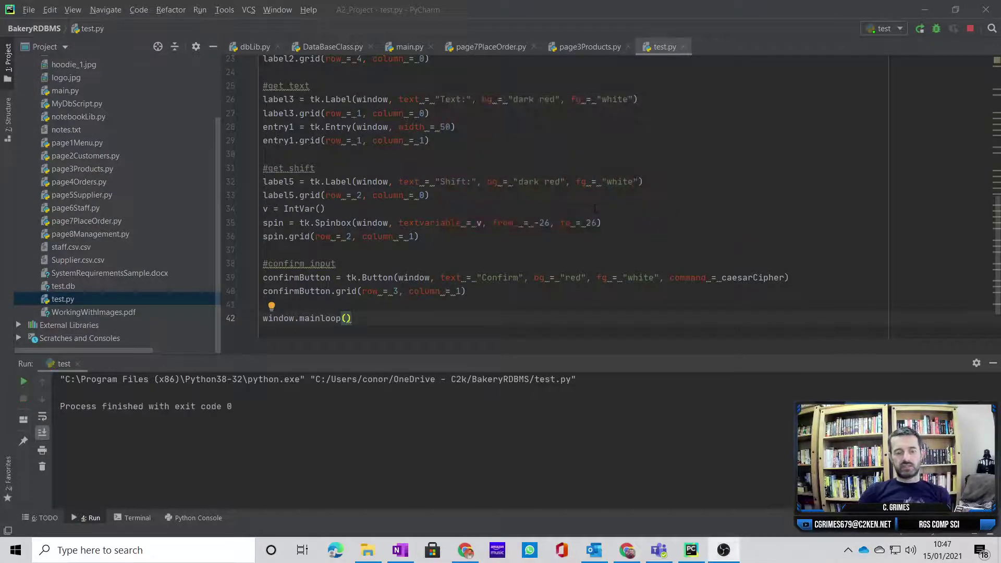
- In Teams, open 'Programming task _11 - Algorithms Task 1.py', copy its code, and return to PyCharm
key(alt+Tab)
click(597, 212)
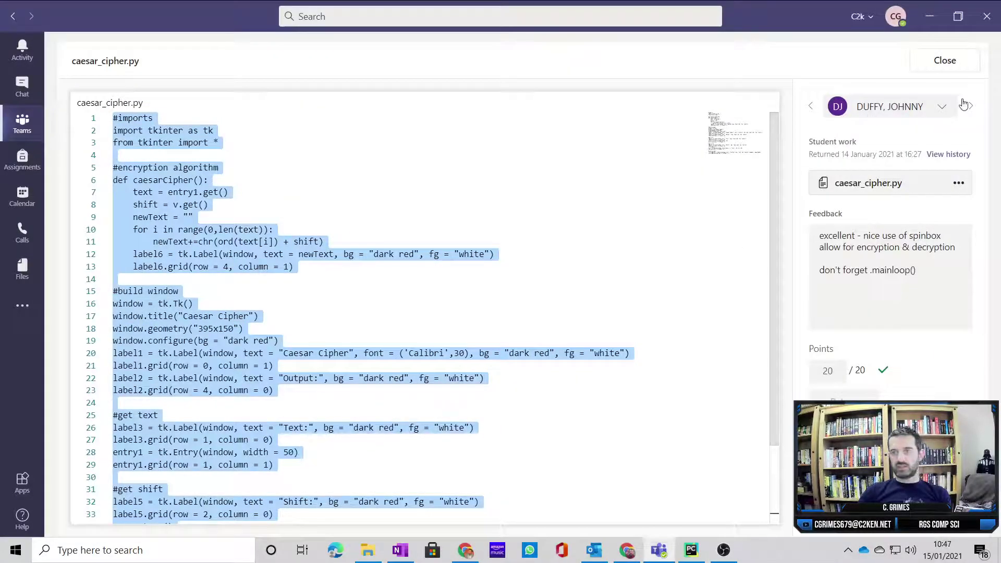
click(946, 61)
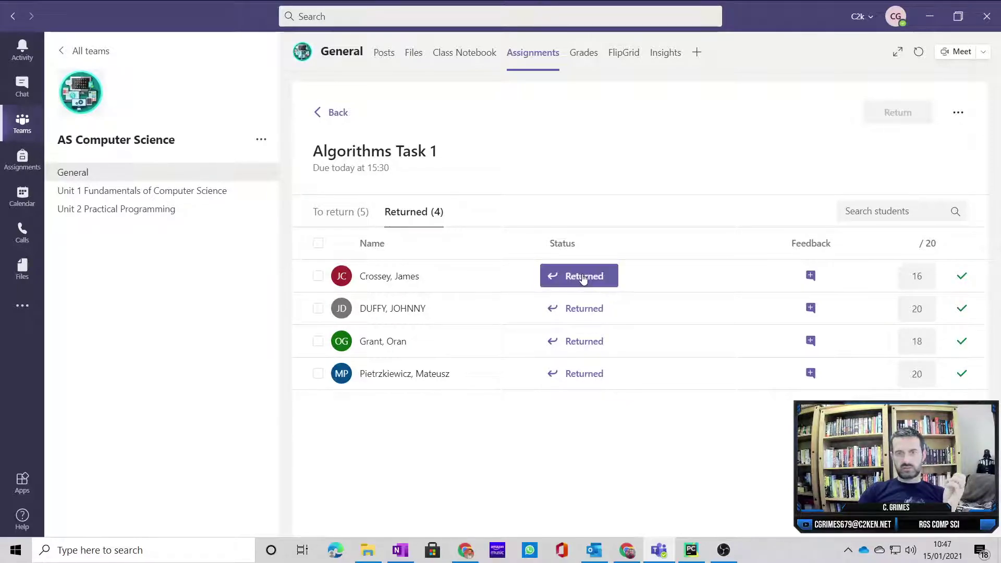
click(411, 384)
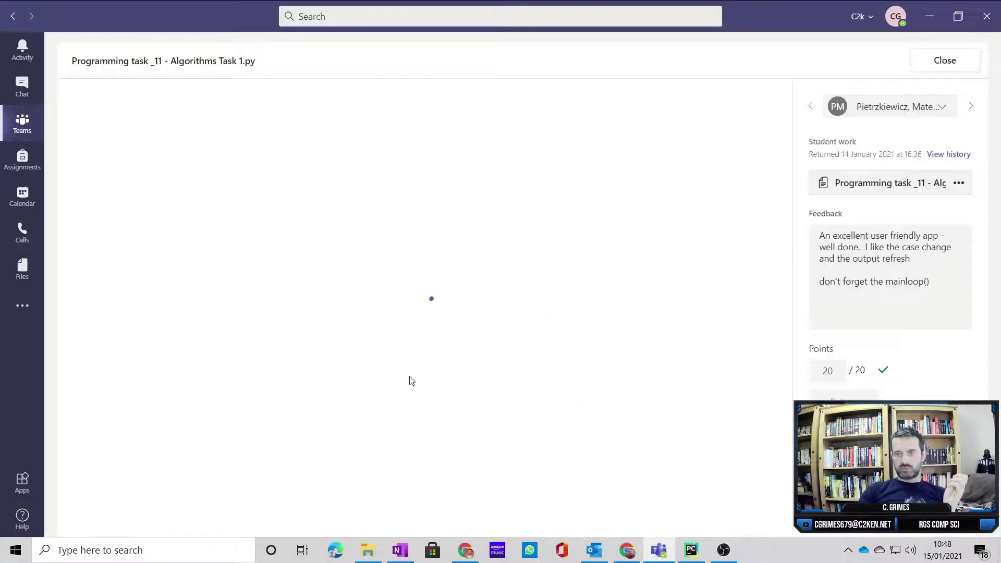
click(402, 306)
key(ctrl+a)
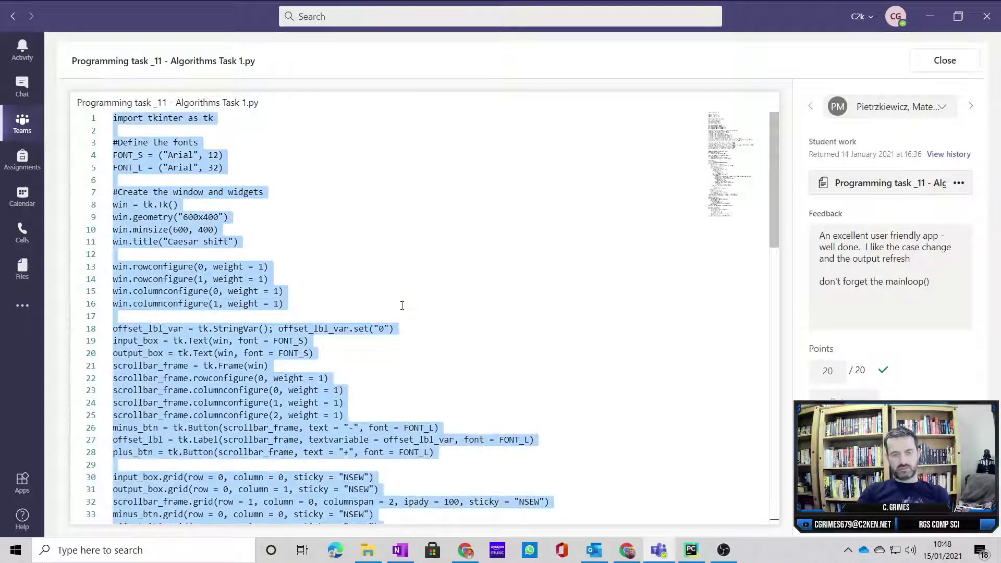
key(alt+Tab)
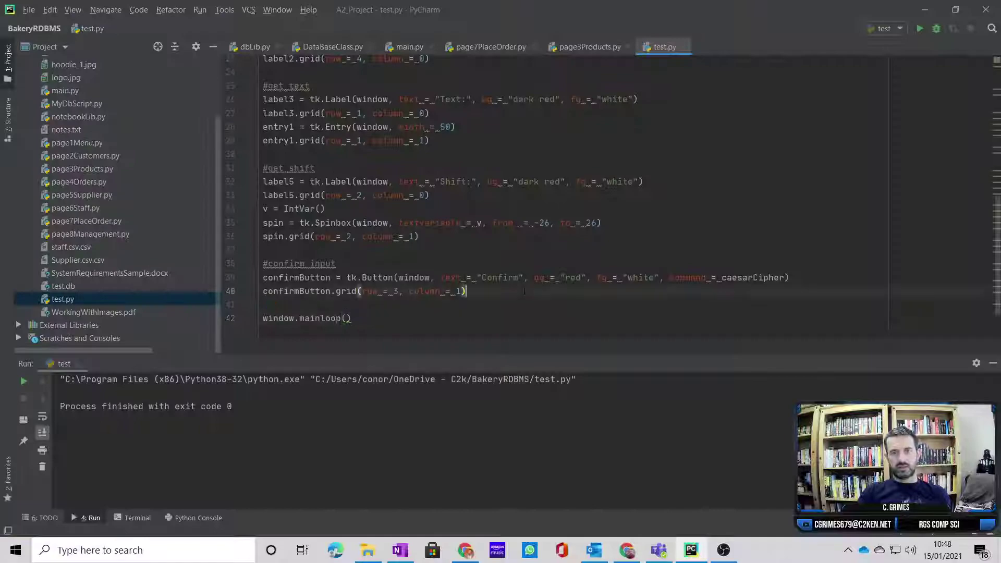
- Replace all of test.py with the copied student's Caesar shift program
key(ctrl+a)
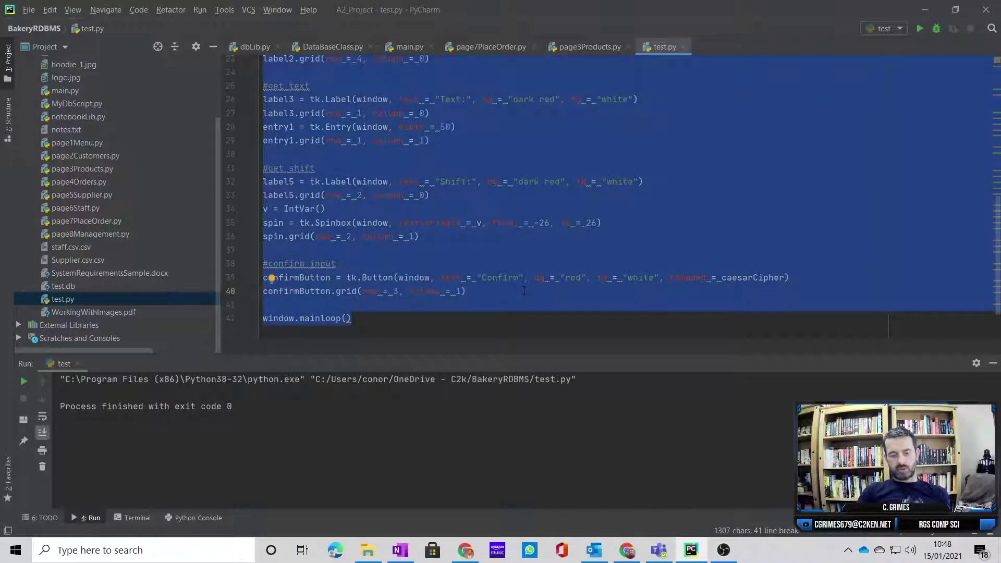
key(ctrl+v)
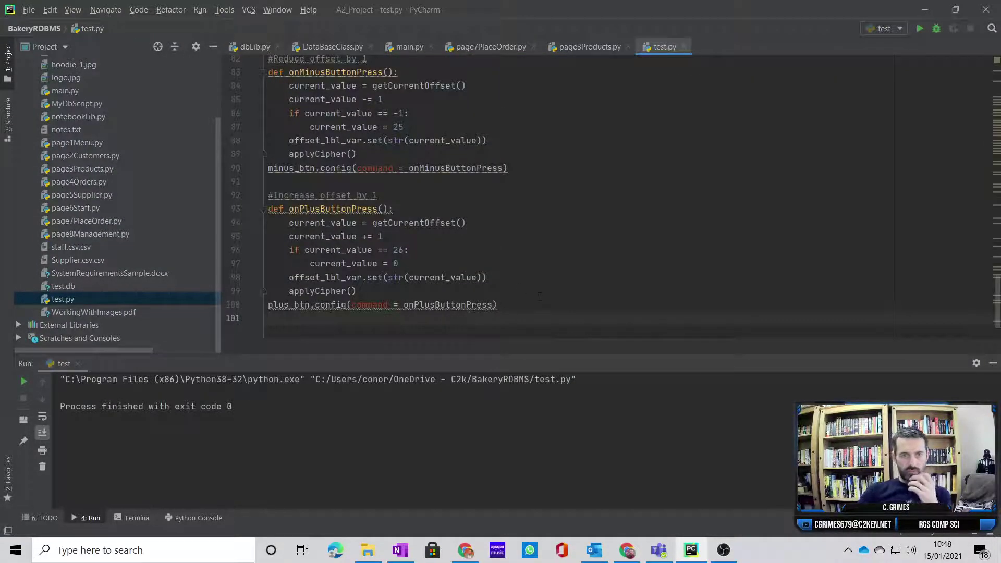
scroll(417, 193, up, 15)
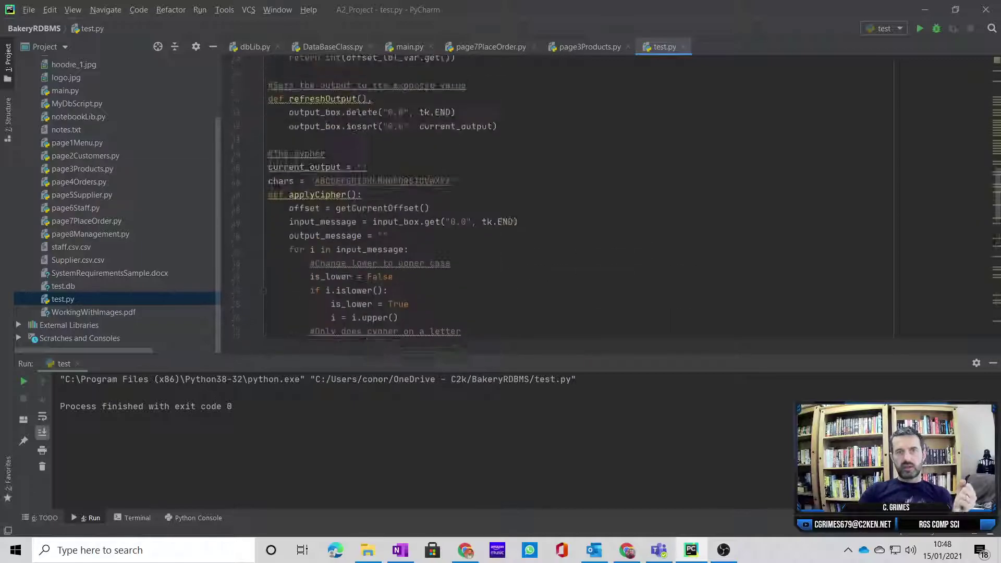
scroll(499, 281, up, 12)
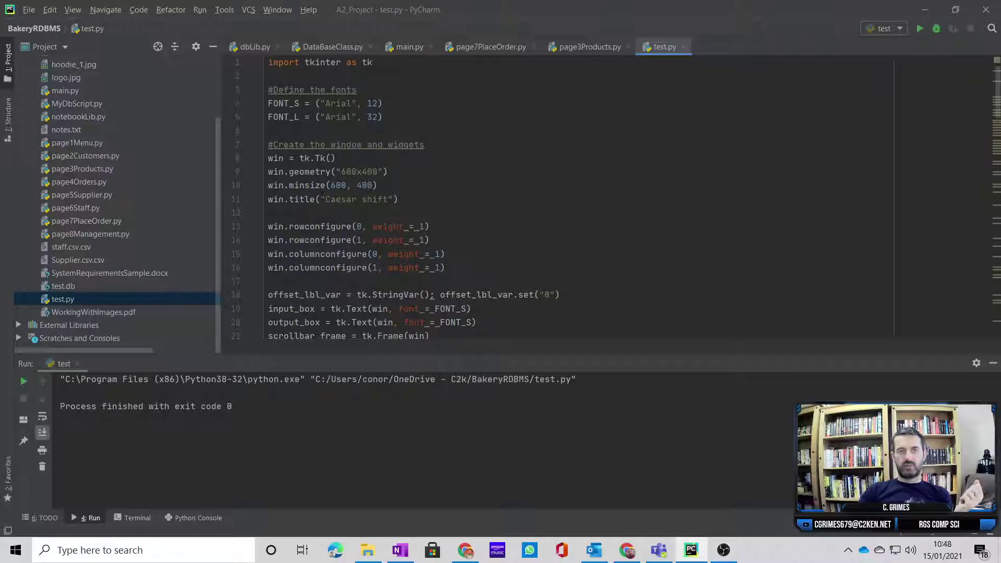
- Read through the 101-line Caesar shift code, including its plus and minus offset buttons
scroll(290, 210, down, 3)
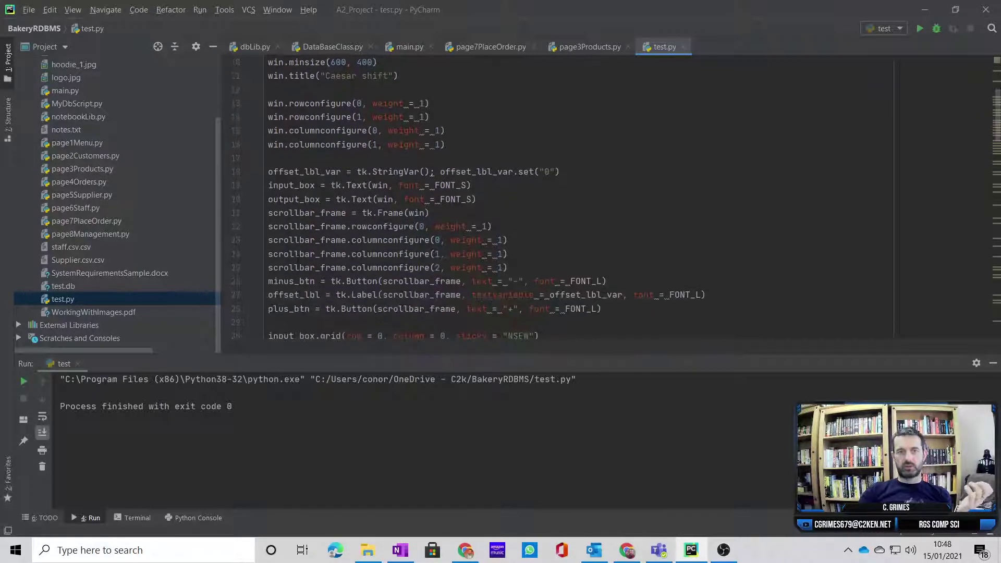
scroll(299, 255, down, 4)
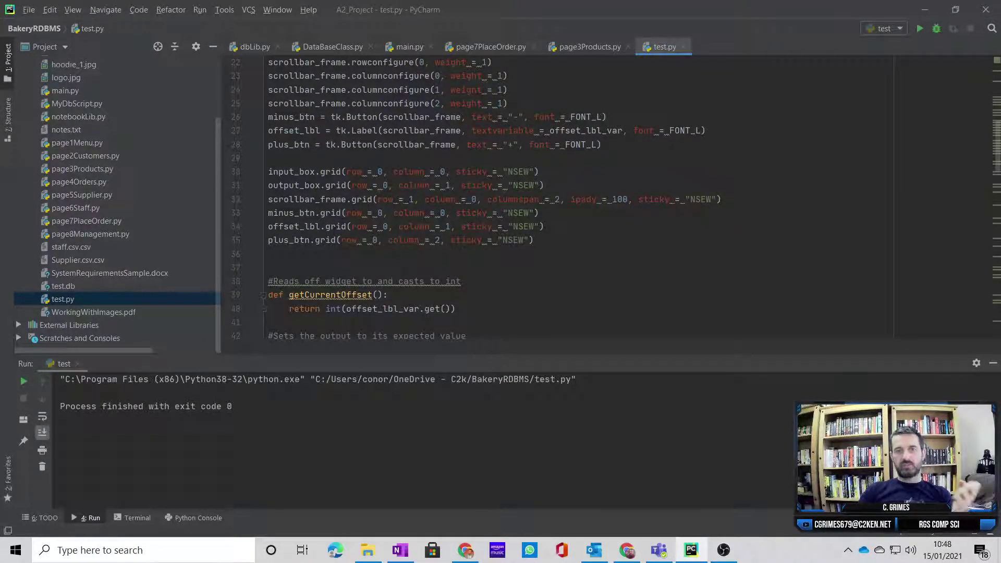
scroll(468, 233, down, 2)
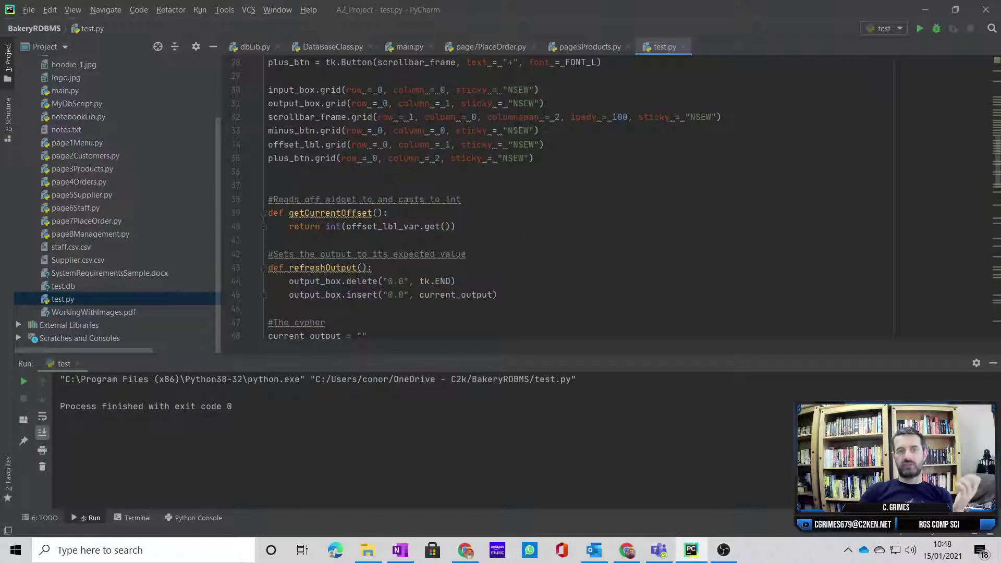
scroll(620, 255, down, 2)
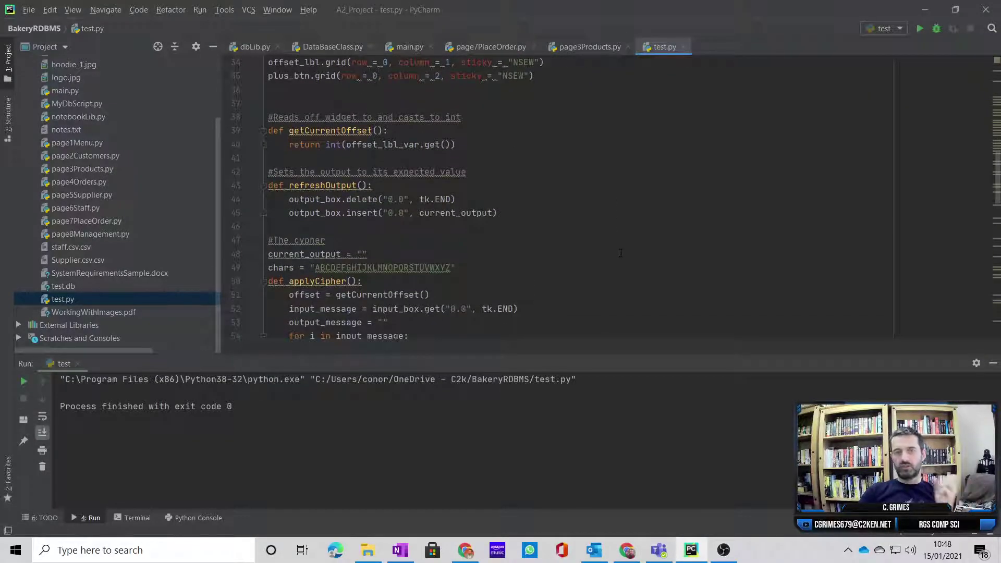
scroll(620, 254, down, 1)
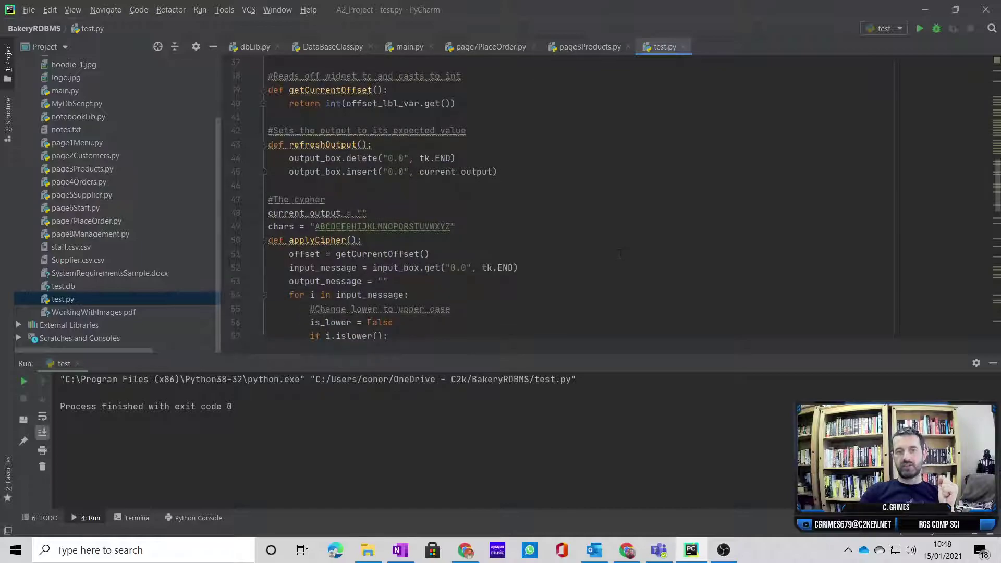
scroll(620, 254, down, 5)
scroll(620, 255, up, 16)
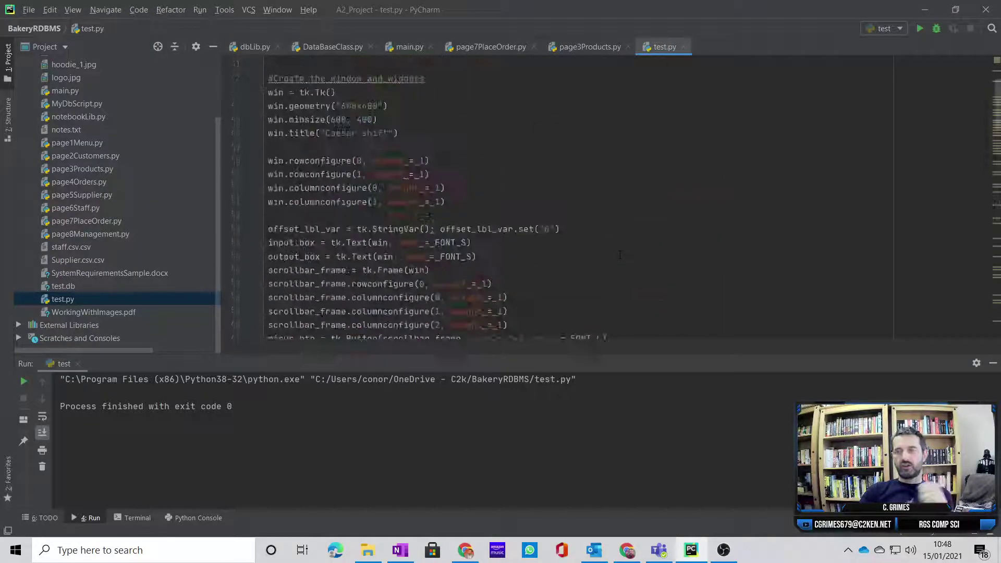
scroll(620, 255, up, 1)
scroll(620, 255, down, 20)
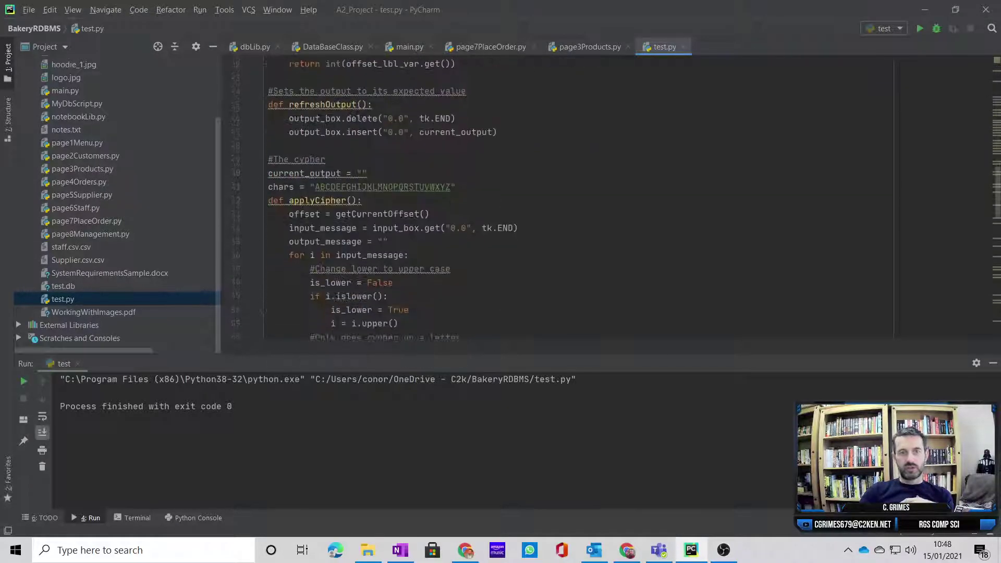
scroll(407, 248, down, 2)
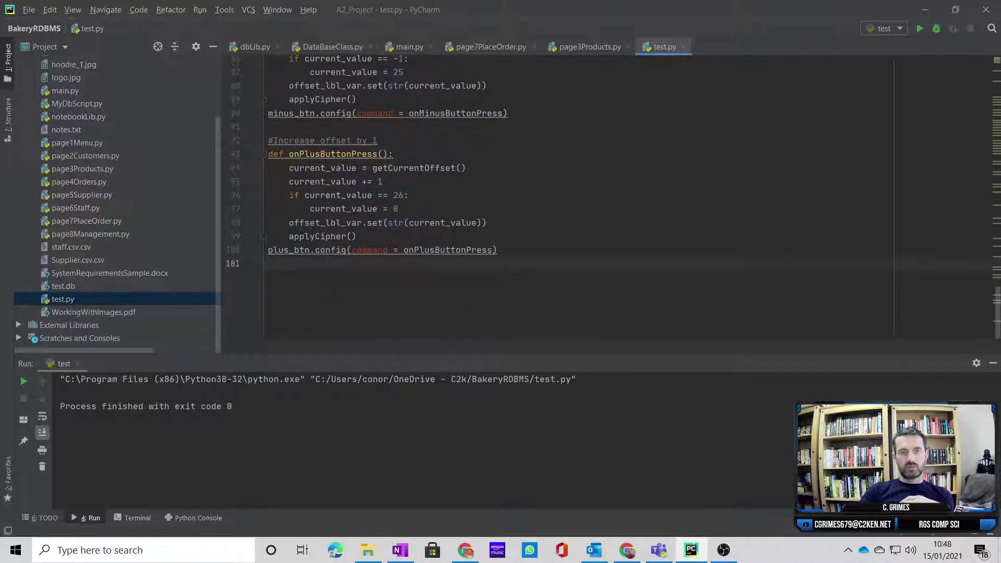
- Append win.mainloop() on a new final line and run the Caesar shift program
key(Return)
text(win.mainloop())
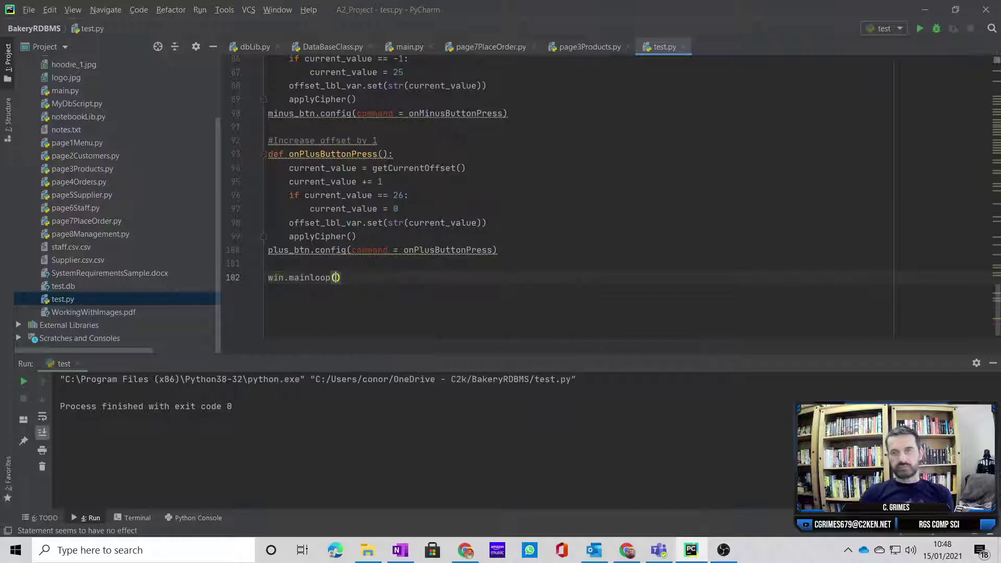
click(920, 28)
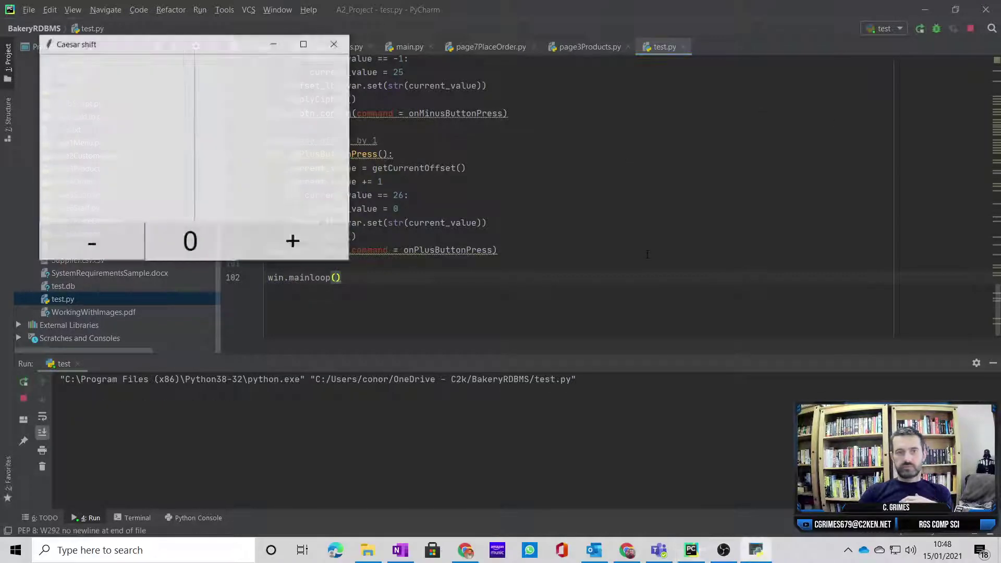
drag(152, 50, 391, 75)
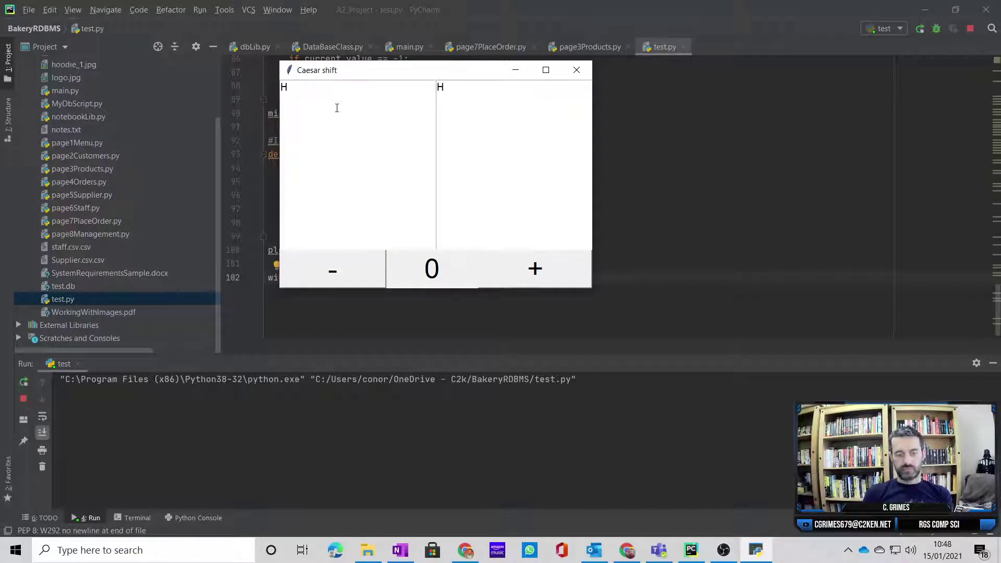
- Enter 'Hello world', raise the shift to 3 to get 'Khoor zruog', then close the app
text(ow )
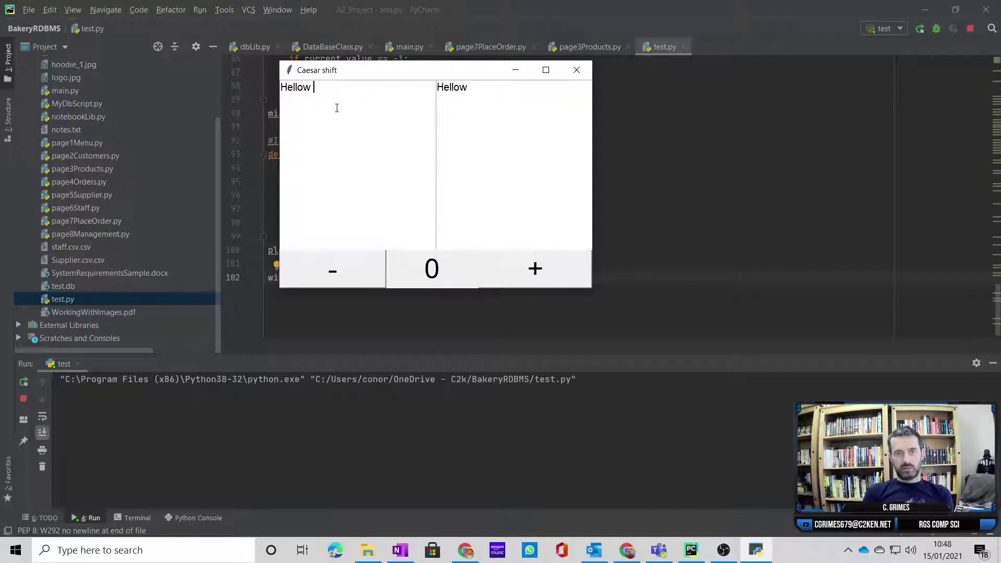
text(world)
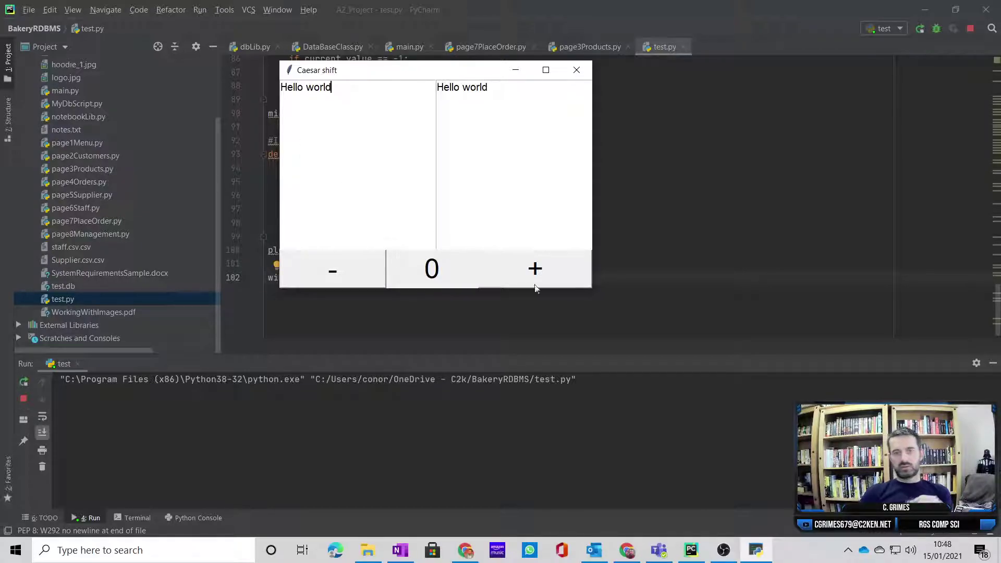
click(537, 273)
click(540, 272)
click(546, 272)
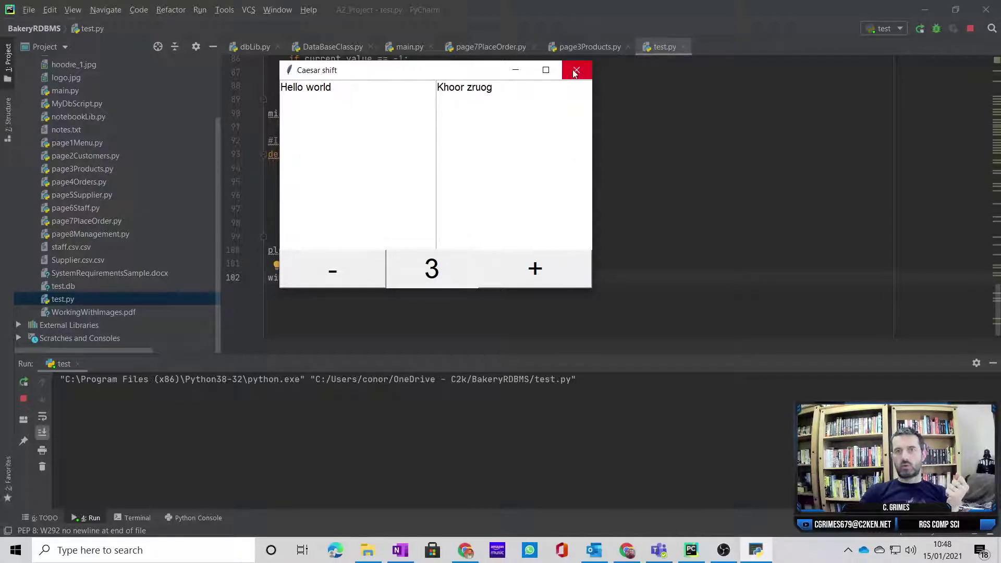
click(577, 70)
scroll(494, 218, up, 3)
scroll(494, 214, up, 5)
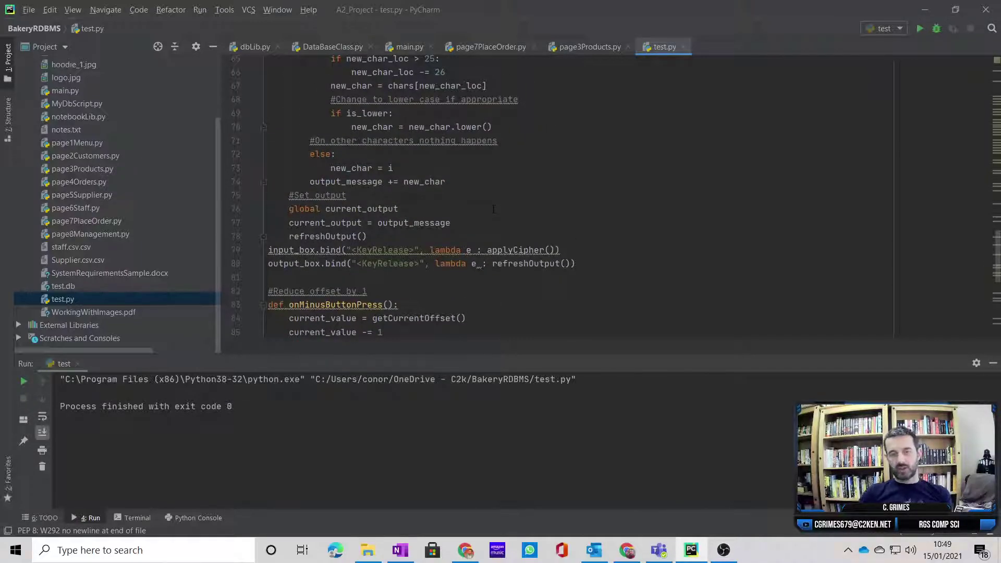
- Switch to the Microsoft Teams window with Alt+Tab
key(alt+Tab)
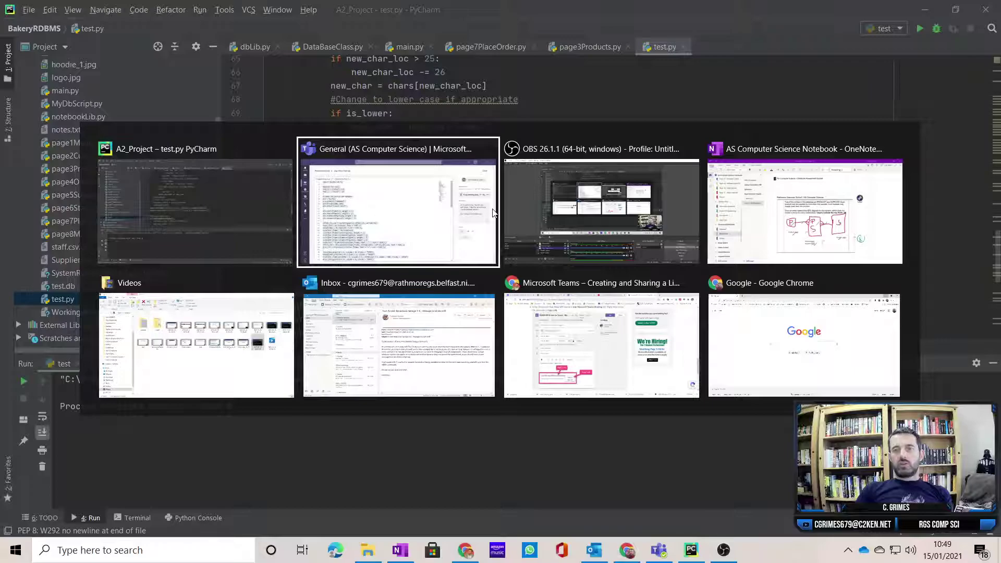